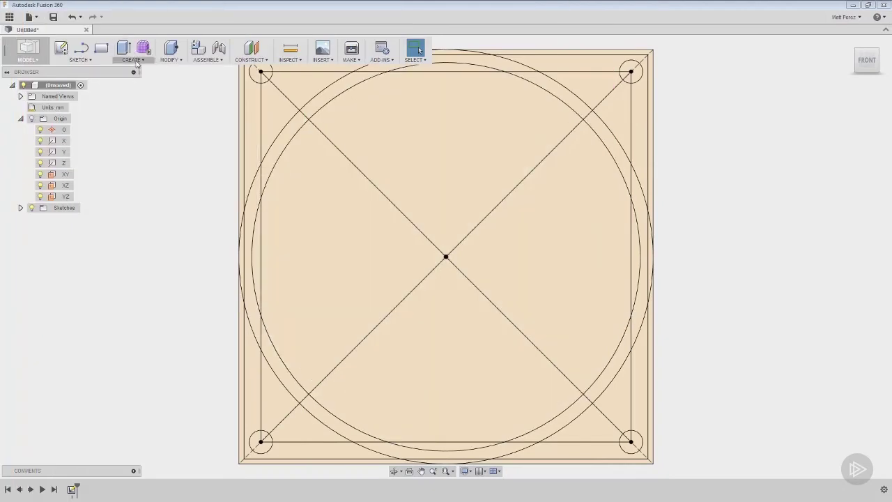
pyautogui.click(131, 61)
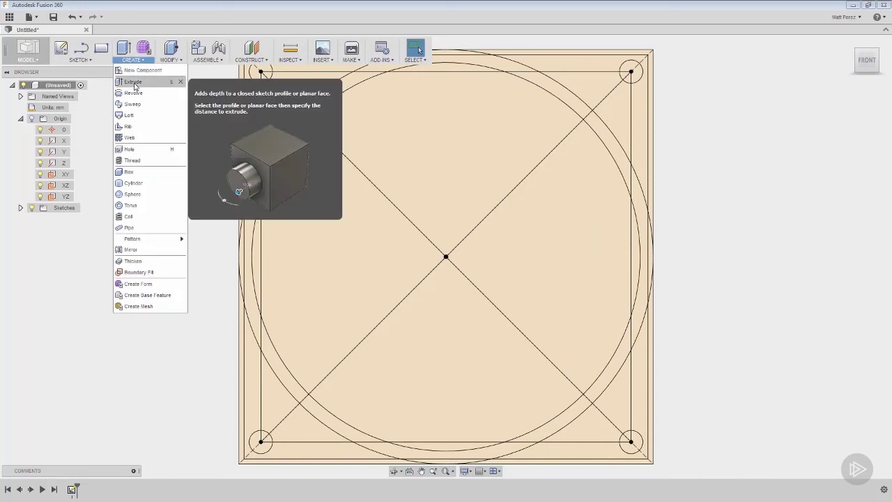
pyautogui.click(213, 223)
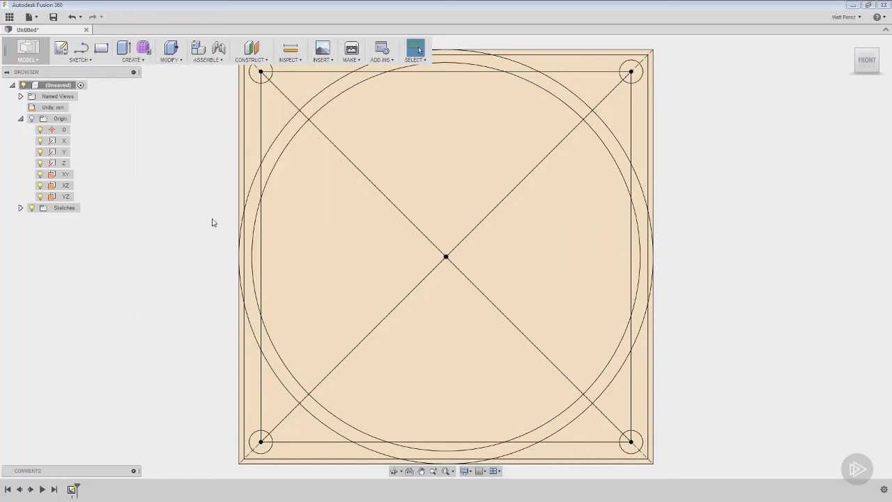
pyautogui.press('s')
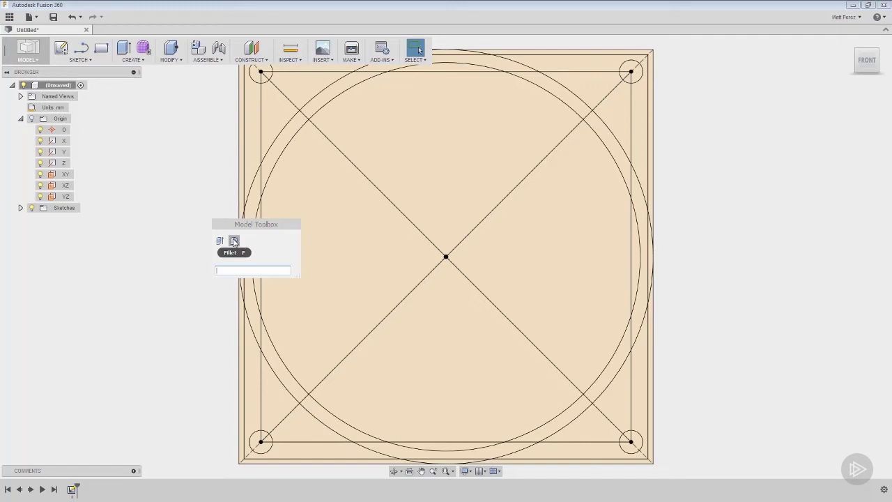
pyautogui.click(218, 192)
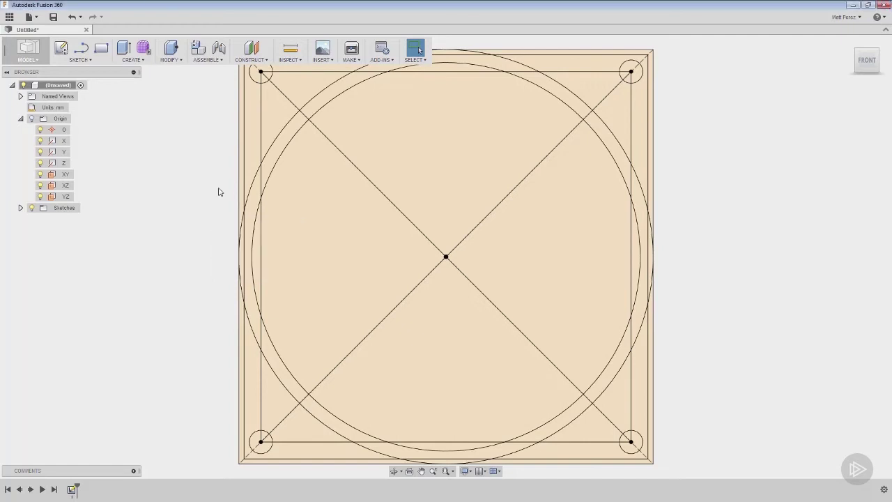
pyautogui.rightClick(186, 133)
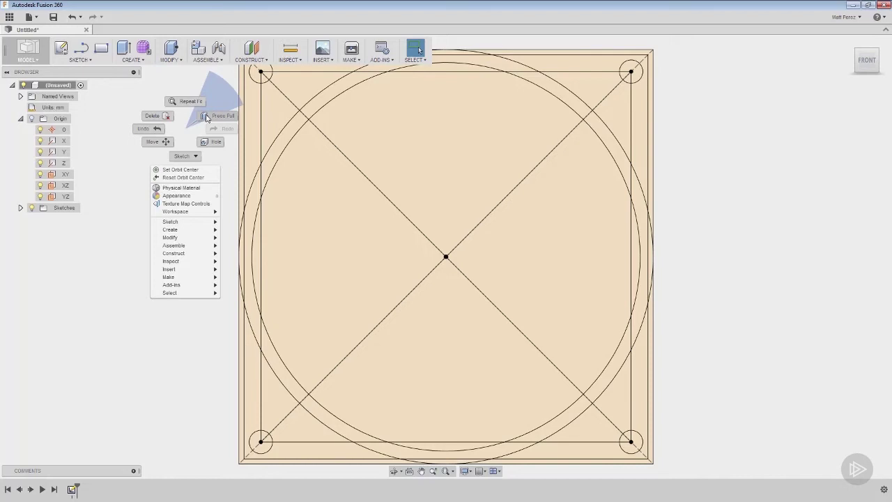
pyautogui.click(183, 138)
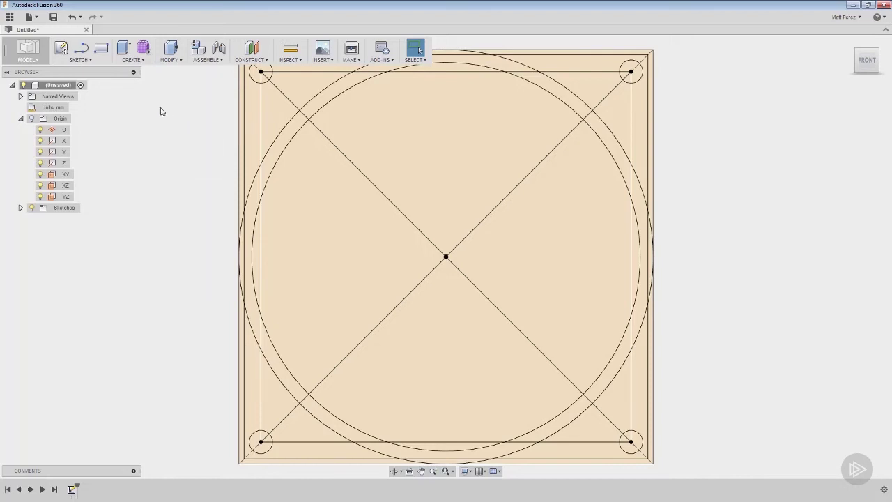
# Start an extrusion using the frame regions around the upper-right hole, excluding that hole and the large central opening.
pyautogui.click(125, 48)
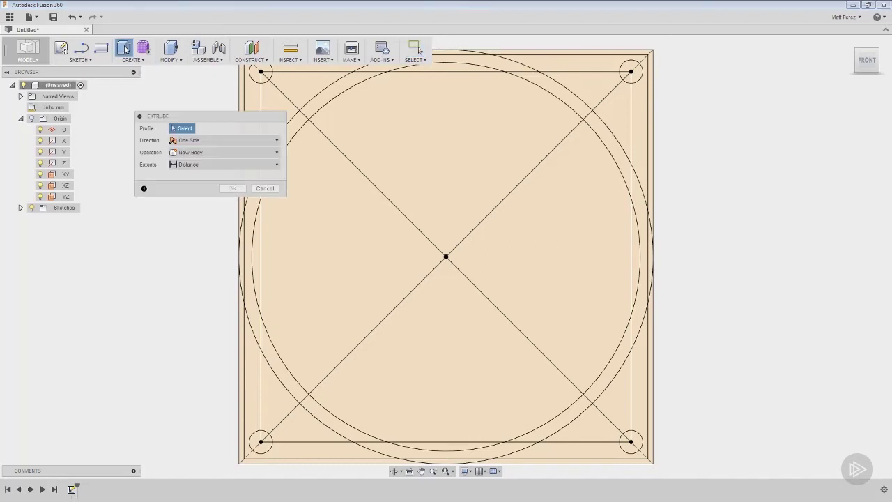
pyautogui.scroll(-1, 589, 187)
pyautogui.scroll(-2, 588, 189)
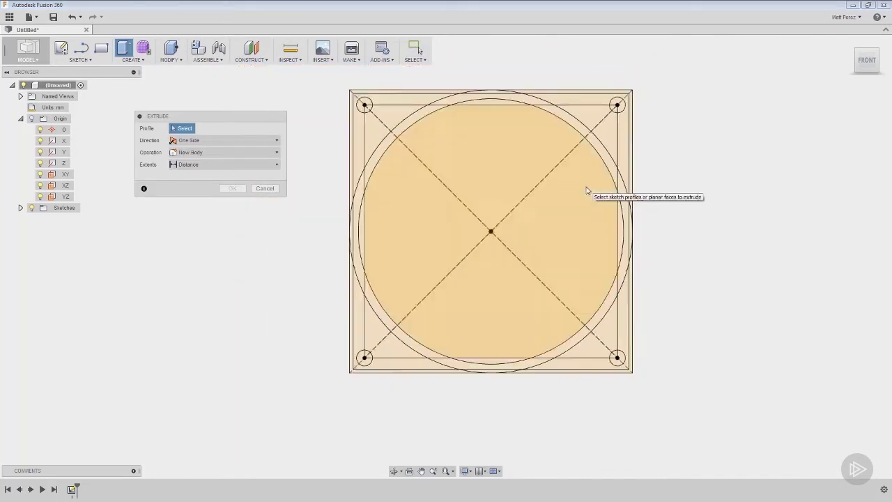
pyautogui.scroll(4, 554, 145)
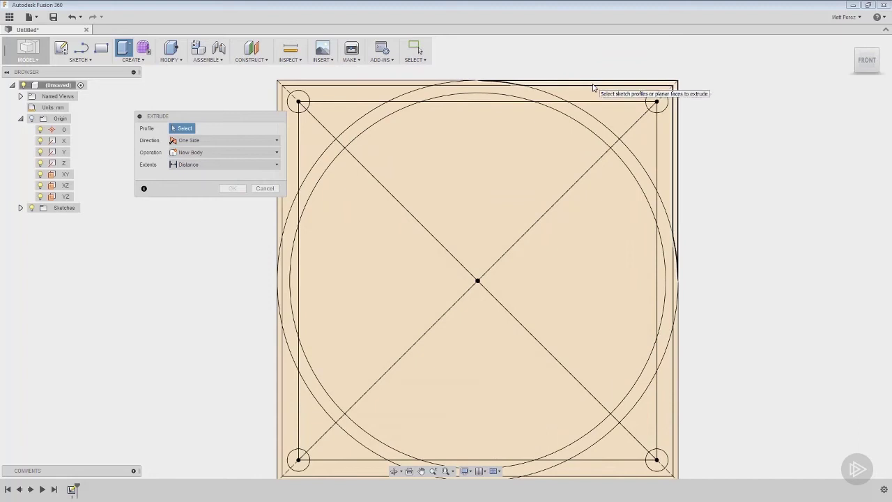
pyautogui.scroll(2, 651, 87)
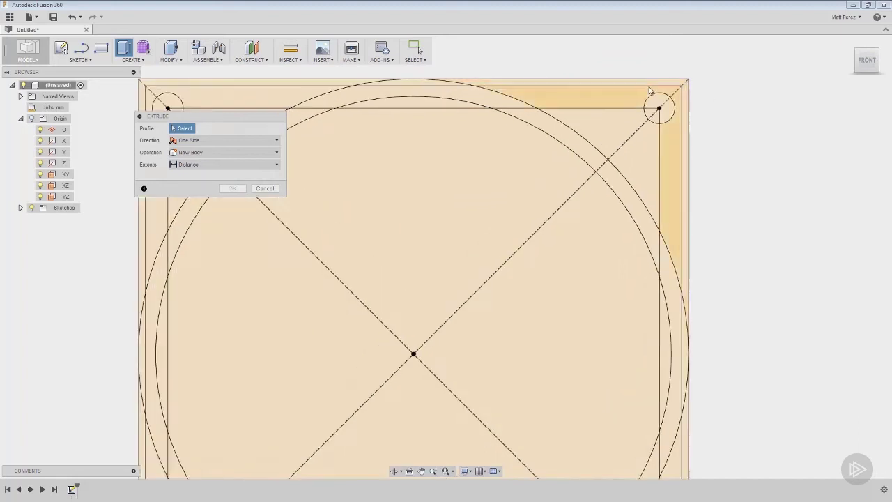
pyautogui.click(642, 92)
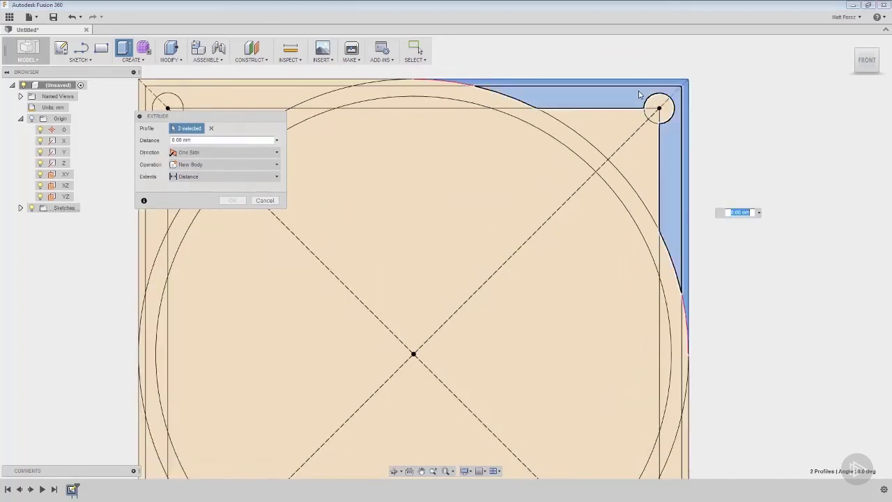
pyautogui.click(649, 136)
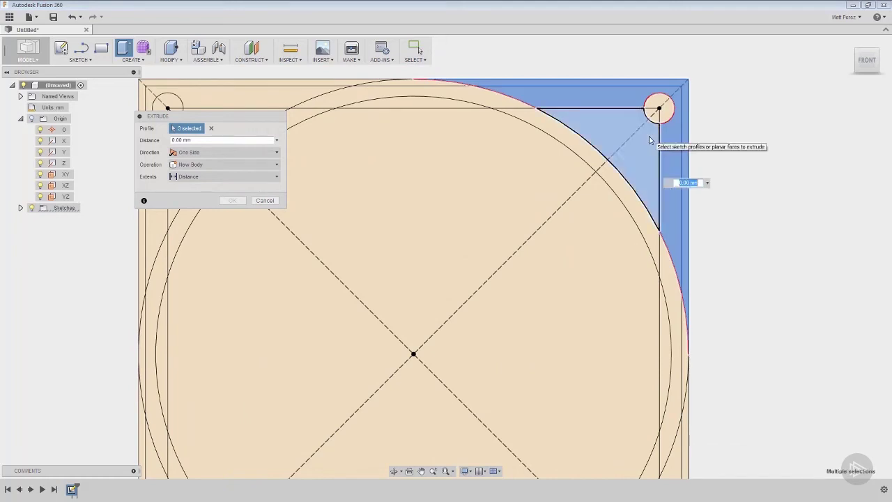
pyautogui.scroll(-2, 652, 115)
pyautogui.scroll(3, 471, 113)
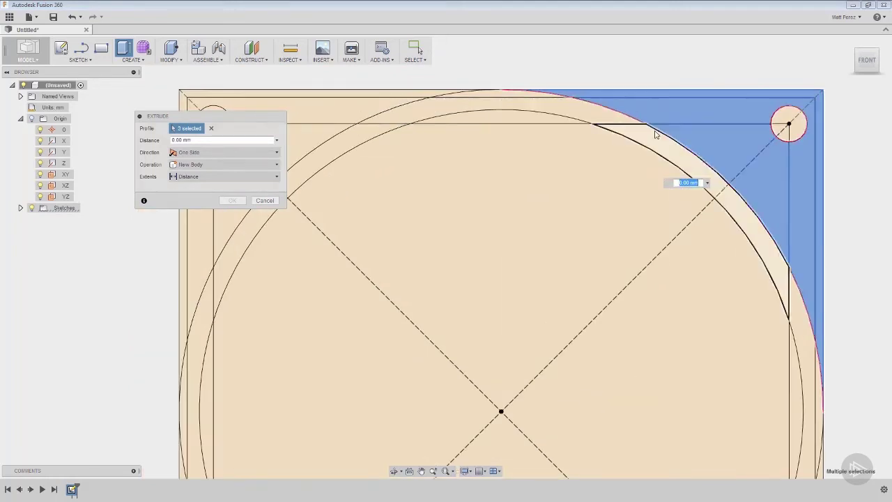
pyautogui.click(674, 157)
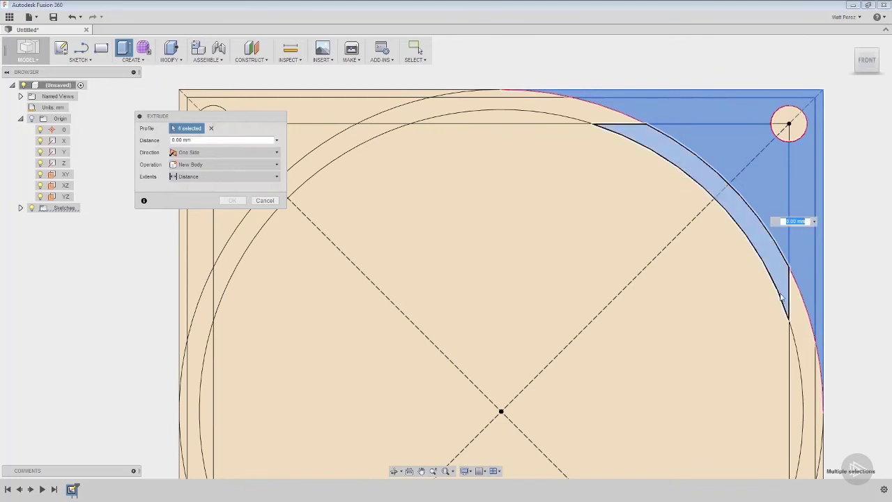
pyautogui.click(598, 108)
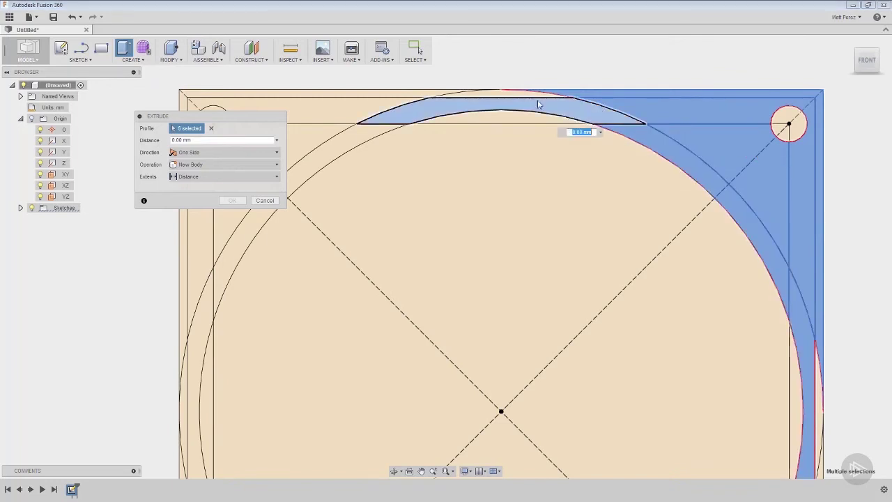
# Add the frame regions along the upper edge and around the upper-left hole to the extrusion profile, excluding the hole.
pyautogui.click(479, 98)
pyautogui.click(374, 98)
pyautogui.scroll(-2, 560, 153)
pyautogui.scroll(2, 355, 153)
pyautogui.click(368, 149)
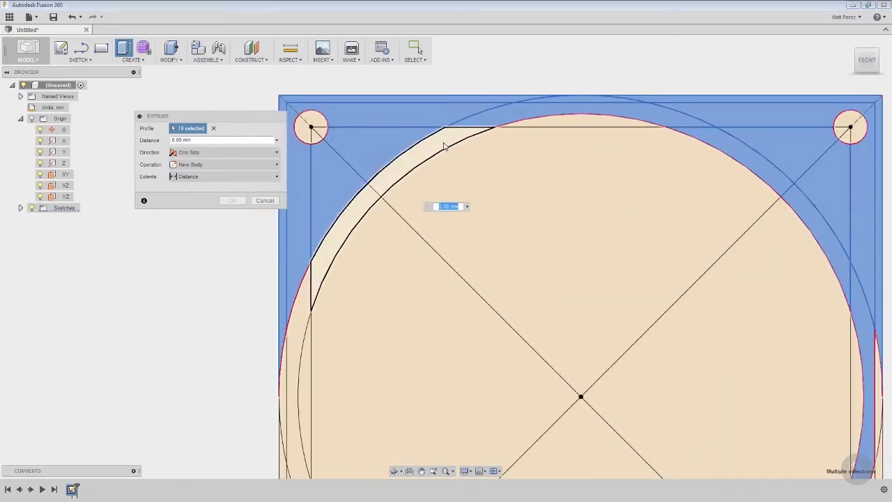
pyautogui.click(442, 144)
pyautogui.click(299, 300)
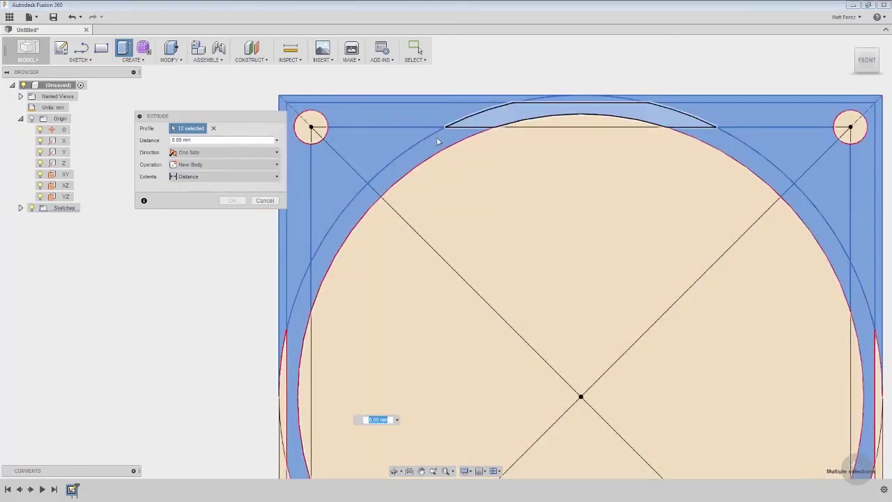
# Add the thin sliver on the left edge and the lower-left corner regions around the hole to the extrusion profile.
pyautogui.scroll(-2, 321, 236)
pyautogui.scroll(4, 339, 322)
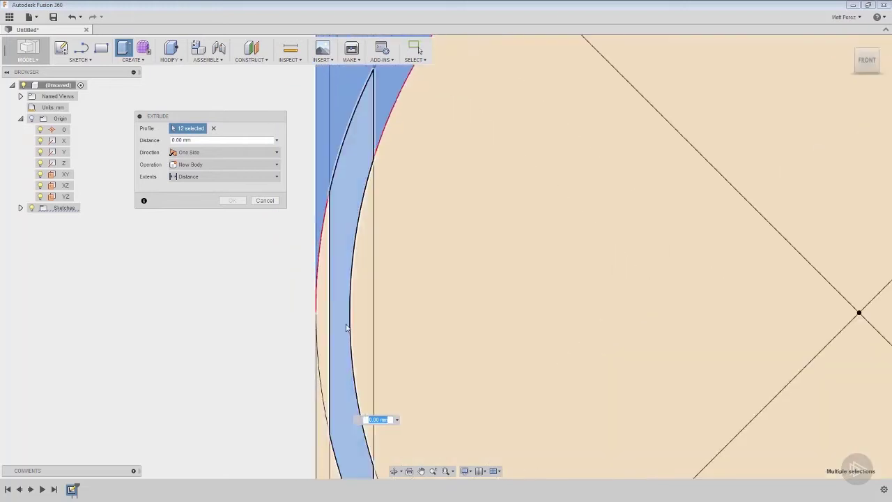
pyautogui.click(322, 318)
pyautogui.scroll(-2, 356, 319)
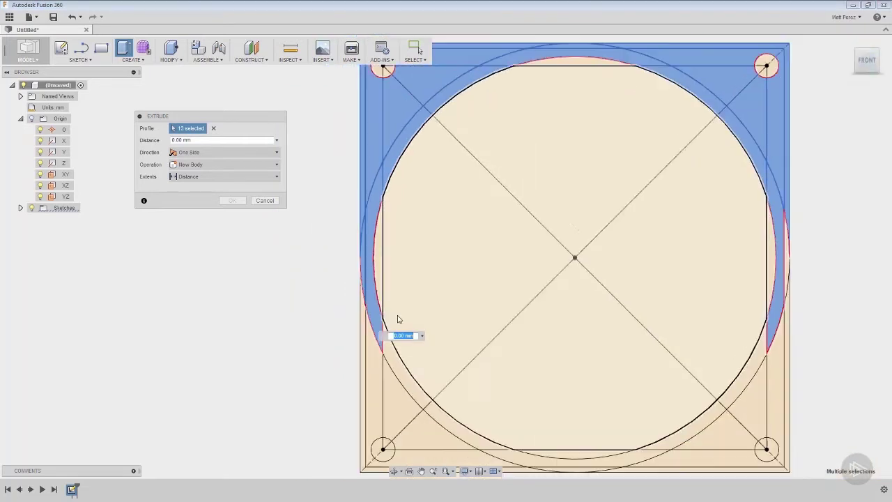
pyautogui.click(370, 345)
pyautogui.click(374, 411)
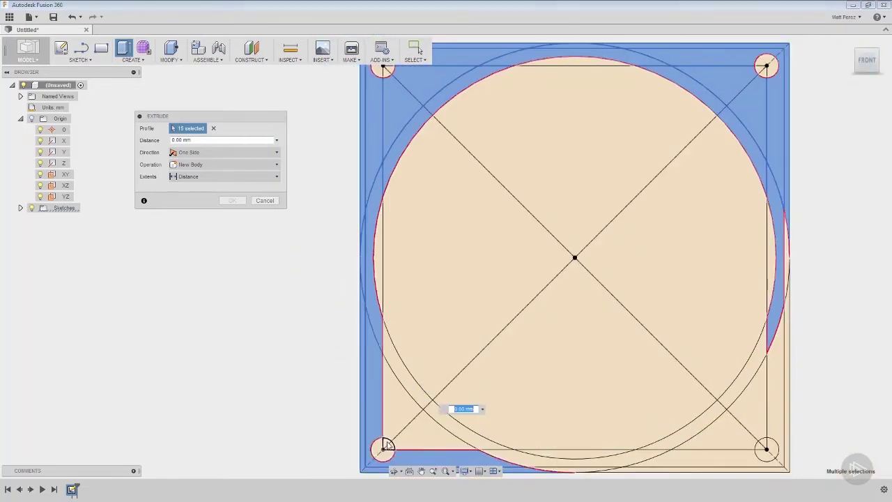
# Add the bottom-edge slivers and the lower-left ring segment to the extrusion profile.
pyautogui.scroll(-2, 389, 414)
pyautogui.scroll(3, 572, 392)
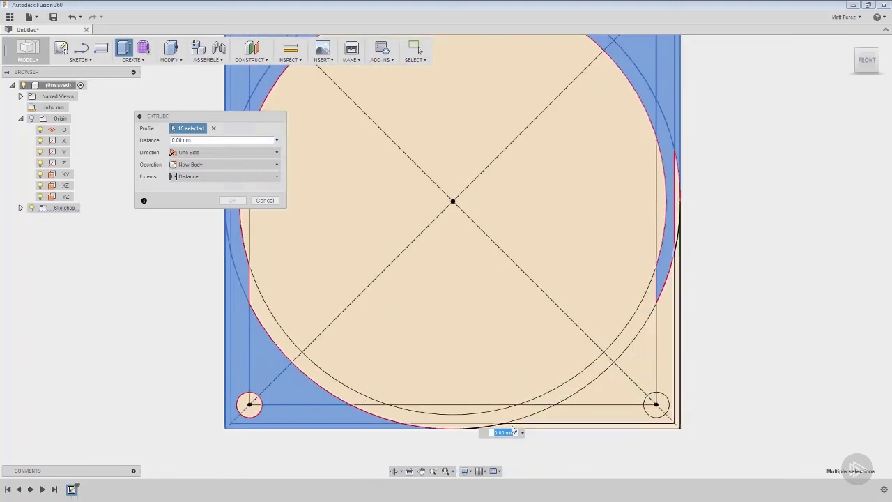
pyautogui.click(459, 428)
pyautogui.click(459, 420)
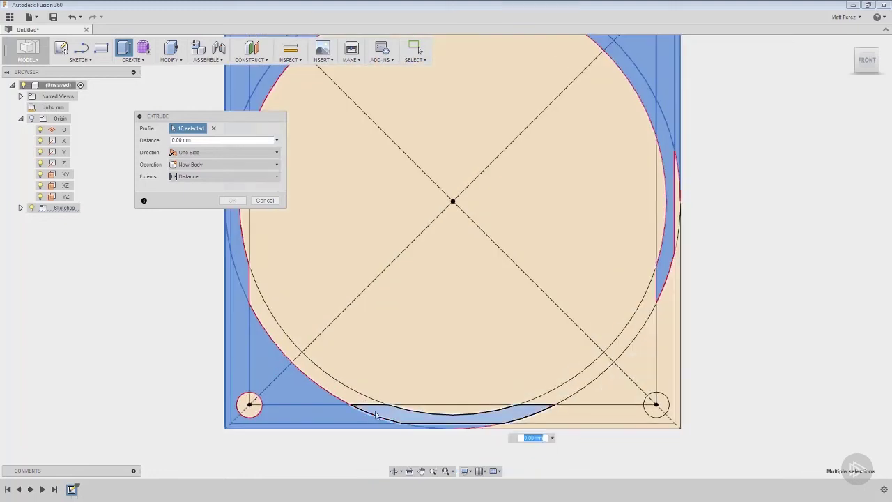
pyautogui.click(289, 315)
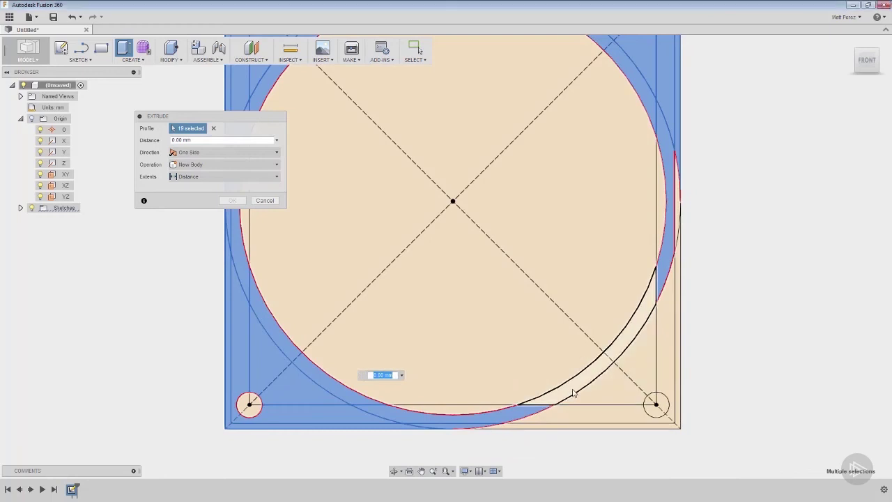
# Complete the extrusion profile with the lower-right corner regions and the right-edge sliver, excluding the corner hole.
pyautogui.click(577, 392)
pyautogui.click(584, 401)
pyautogui.click(581, 417)
pyautogui.click(577, 426)
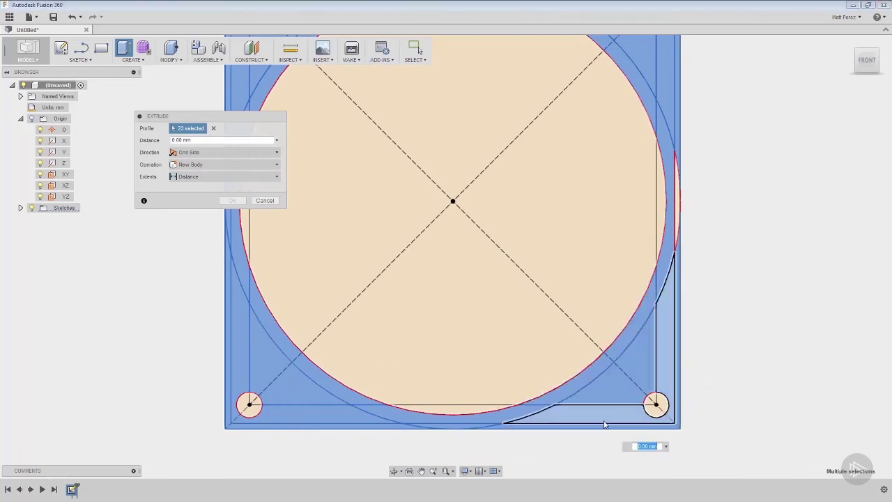
pyautogui.click(652, 383)
pyautogui.scroll(3, 687, 265)
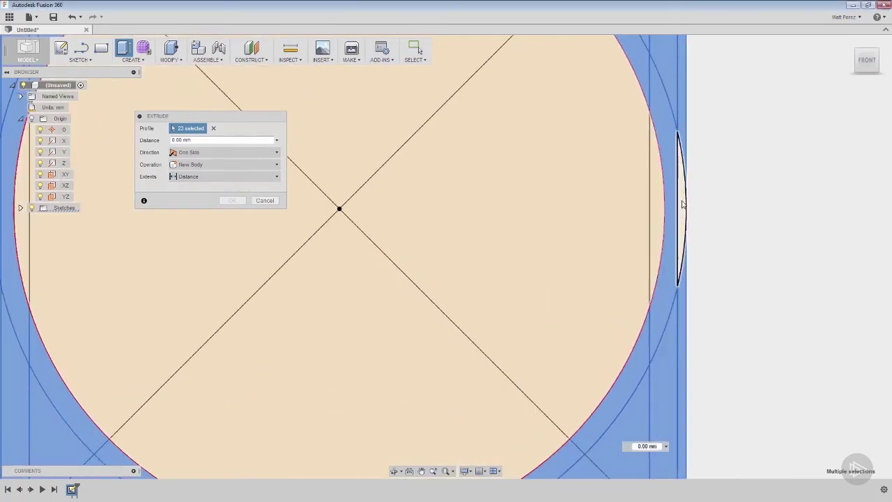
pyautogui.scroll(-3, 694, 269)
pyautogui.scroll(-4, 694, 269)
pyautogui.scroll(2, 631, 231)
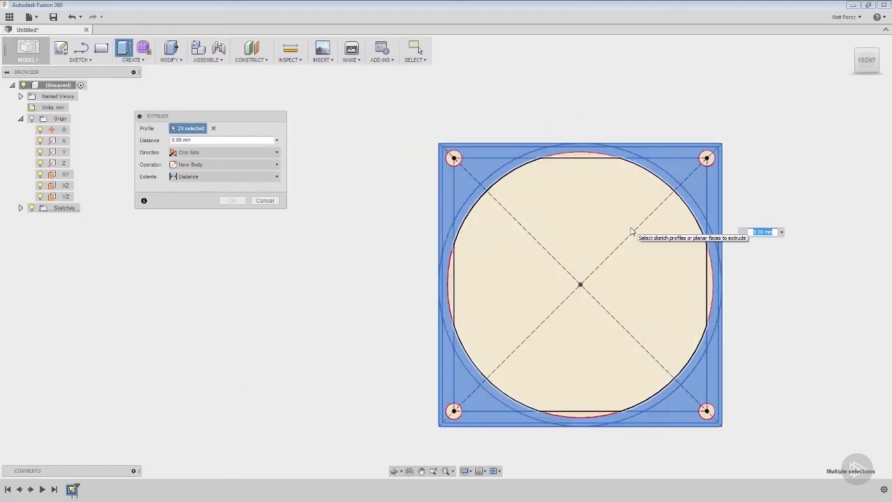
# Extrude the selected frame profiles one-sided as a new body with a distance of 2.5 mm.
pyautogui.keyDown('shift'); pyautogui.moveTo(449, 209); pyautogui.dragTo(409, 224, button='middle'); pyautogui.keyUp('shift')
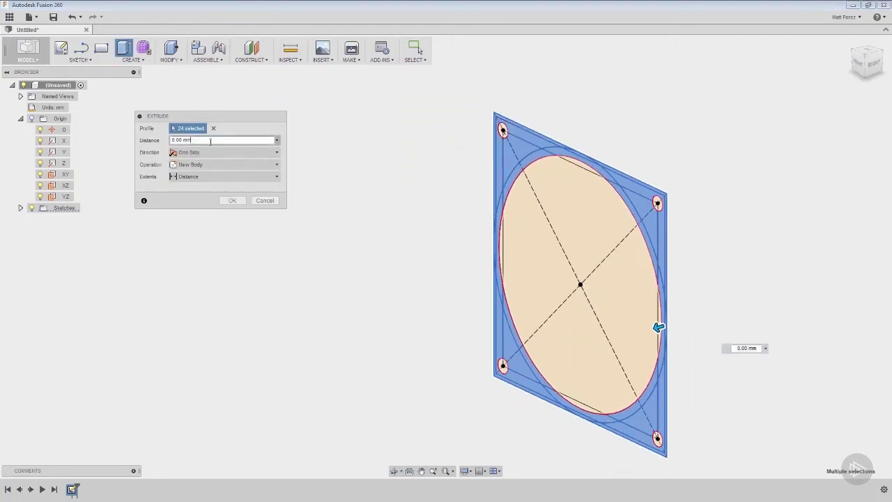
pyautogui.write('2.5')
pyautogui.press('Return')
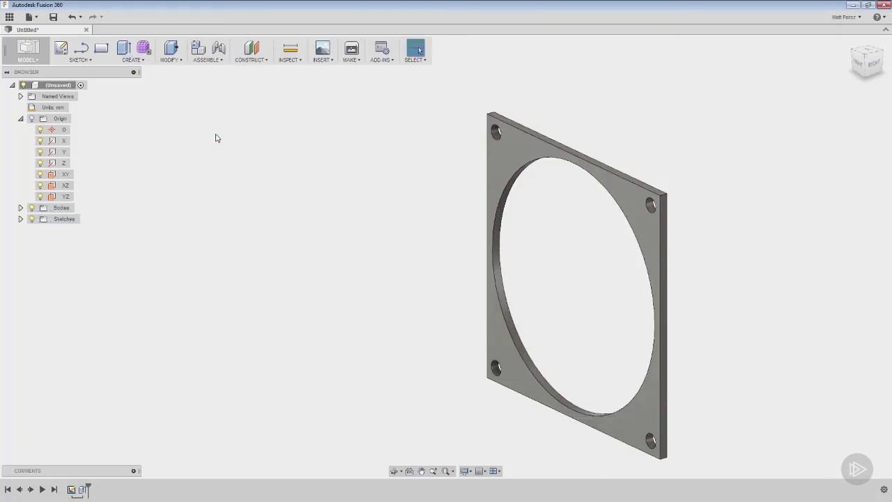
# Inspect where the XY origin plane lies relative to the extruded plate.
pyautogui.keyDown('shift'); pyautogui.moveTo(647, 247); pyautogui.dragTo(620, 311, button='middle'); pyautogui.keyUp('shift')
pyautogui.click(63, 175)
pyautogui.moveTo(404, 249)
pyautogui.keyDown('shift'); pyautogui.mouseDown(button='middle')
pyautogui.moveTo(373, 243)
pyautogui.moveTo(420, 251)
pyautogui.mouseUp(button='middle'); pyautogui.keyUp('shift')
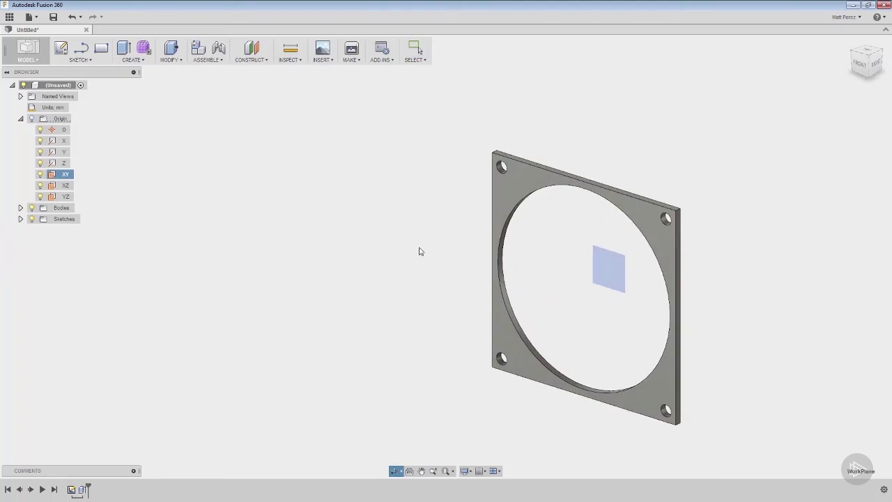
pyautogui.click(295, 317)
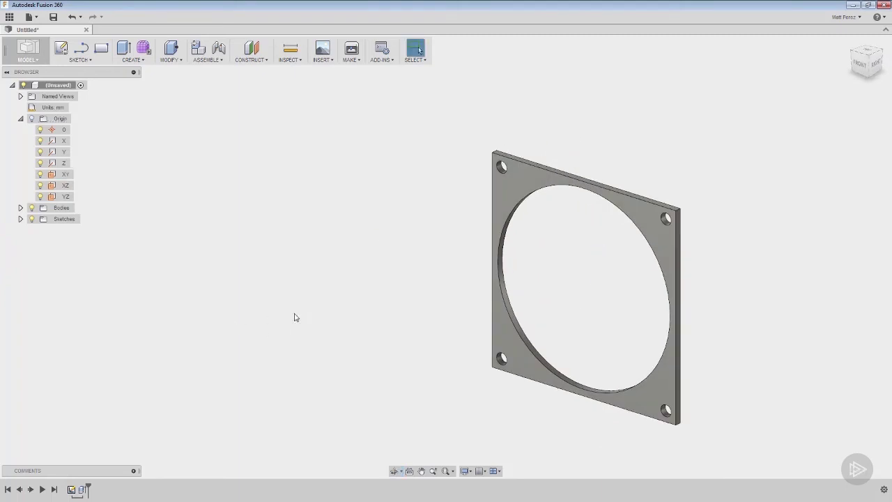
# Reopen the plate's extrude feature to review its taper angle setting, keeping the existing values.
pyautogui.rightClick(83, 489)
pyautogui.click(114, 423)
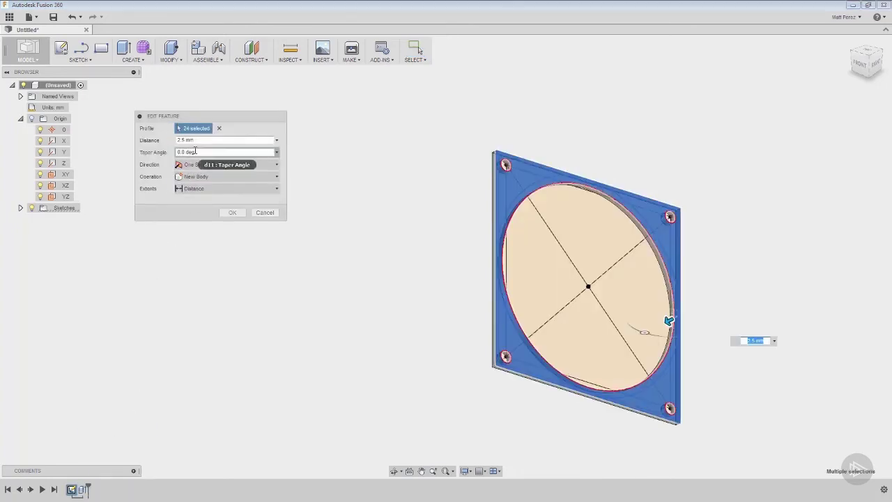
pyautogui.click(195, 152)
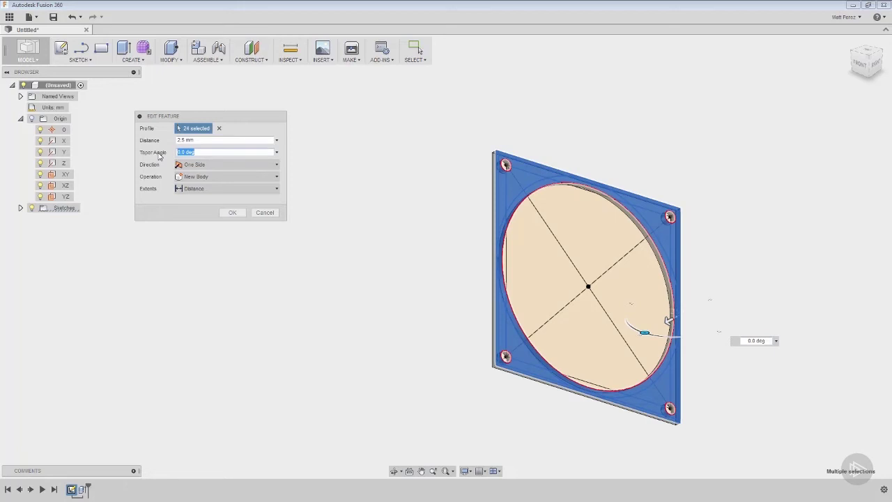
pyautogui.press('Return')
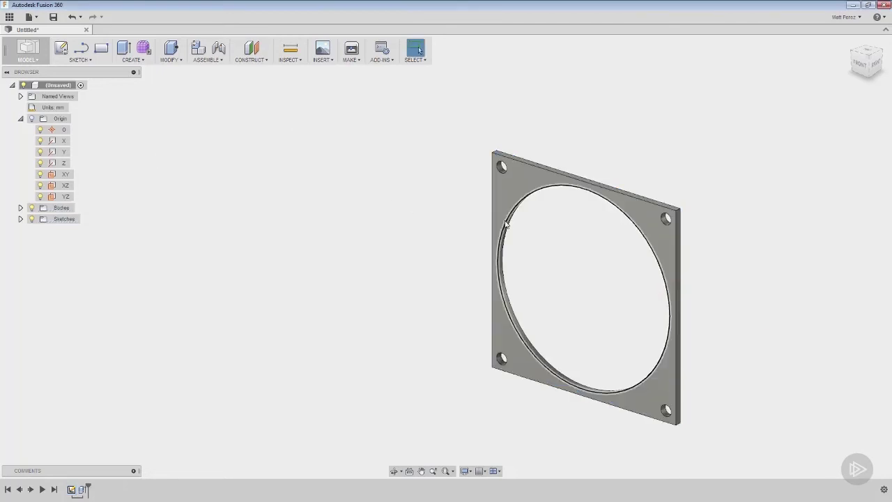
# Inspect the plate at an angle and return to a straight-on front view.
pyautogui.keyDown('shift'); pyautogui.moveTo(508, 231); pyautogui.dragTo(487, 232, button='middle'); pyautogui.keyUp('shift')
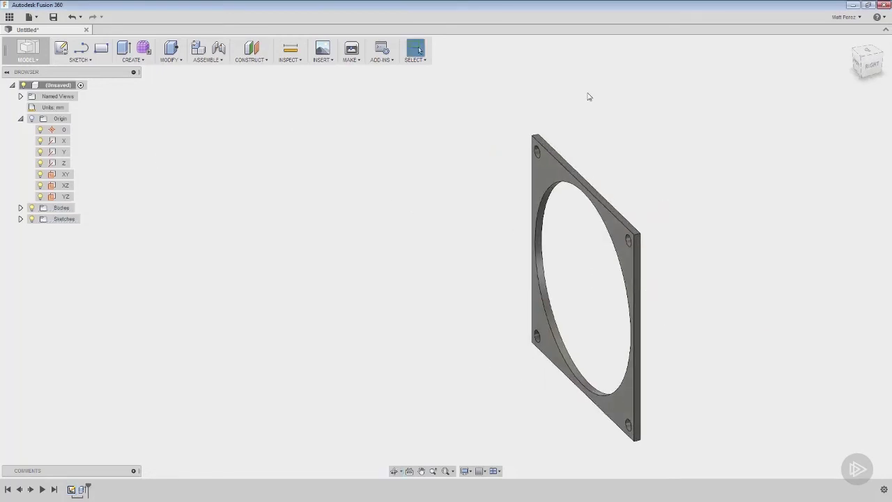
pyautogui.click(857, 65)
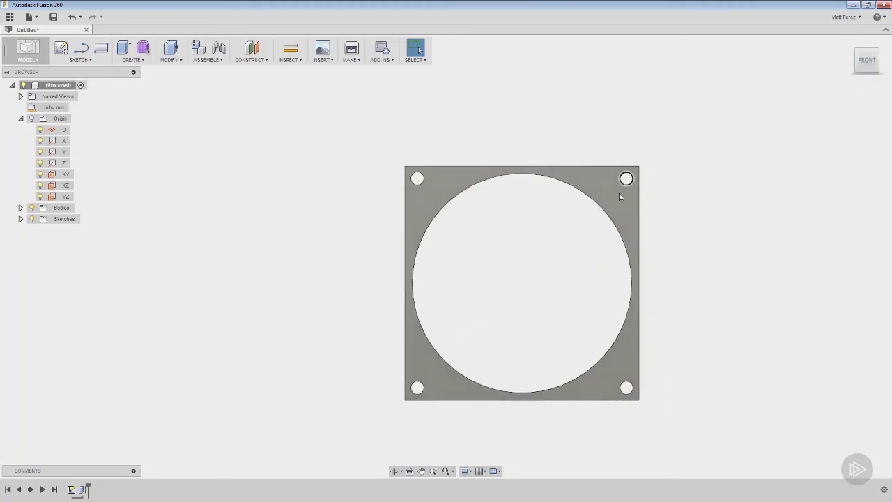
# Examine the plate's upper-right outer corner for edge taper and return to the straight-on front view.
pyautogui.scroll(15, 619, 199)
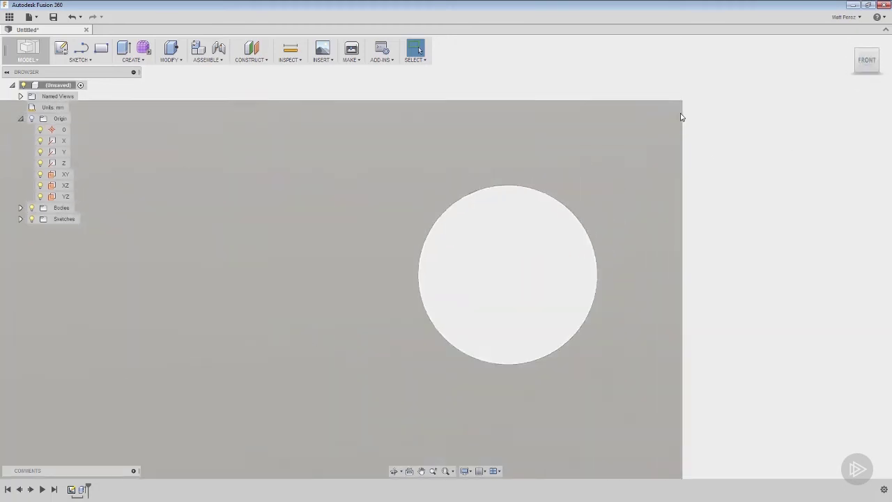
pyautogui.scroll(5, 681, 116)
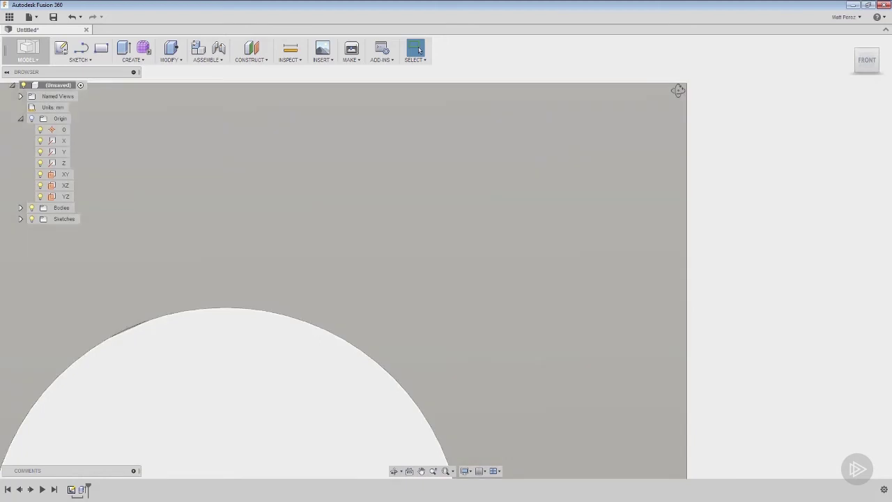
pyautogui.keyDown('shift'); pyautogui.moveTo(677, 90); pyautogui.dragTo(677, 94, button='middle'); pyautogui.keyUp('shift')
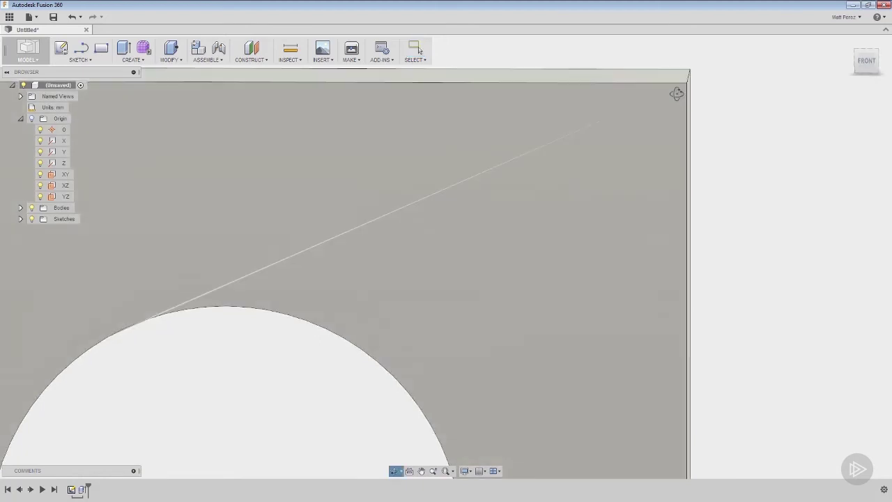
pyautogui.press('Escape')
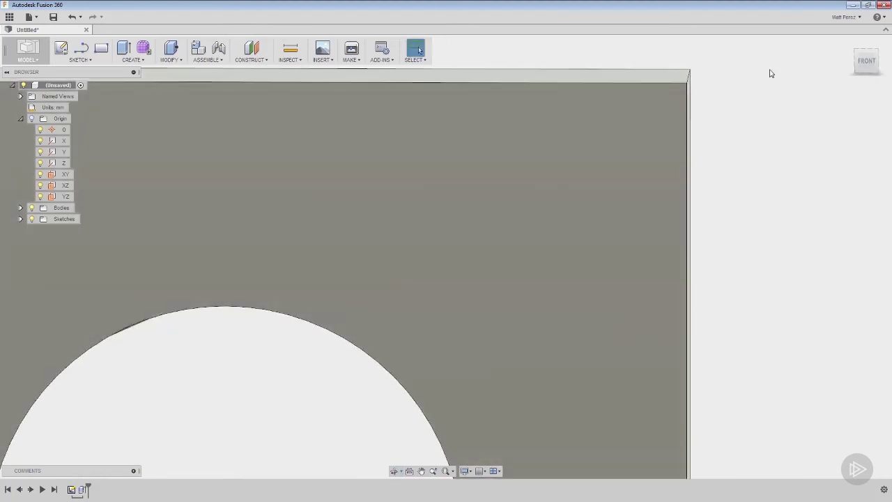
pyautogui.click(856, 70)
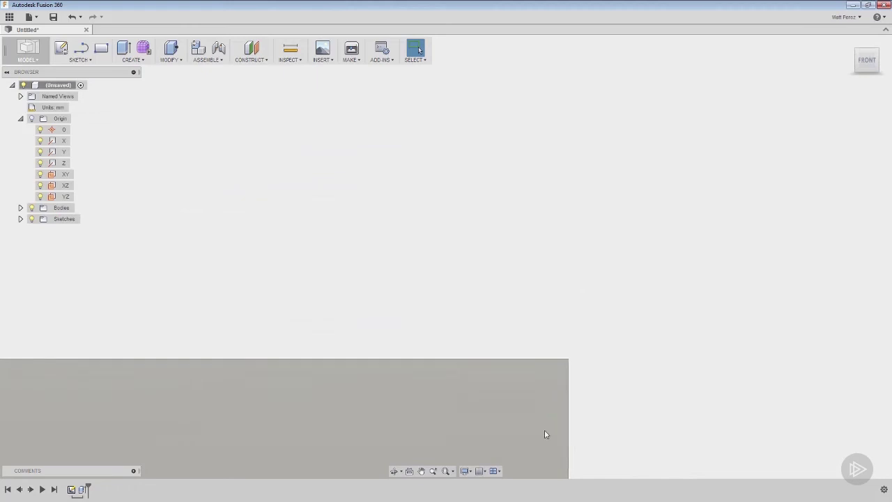
# Edit the plate's extrude feature and set its taper angle to -1 deg.
pyautogui.rightClick(82, 489)
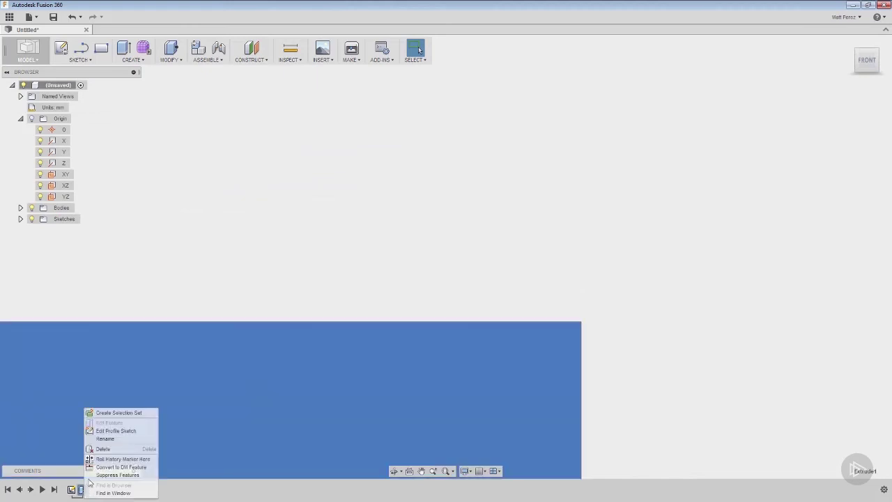
pyautogui.click(183, 314)
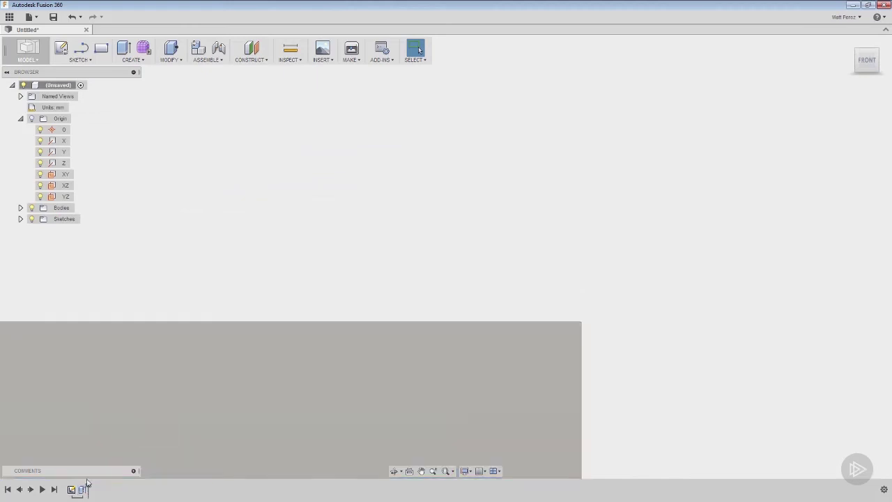
pyautogui.rightClick(84, 490)
pyautogui.click(112, 423)
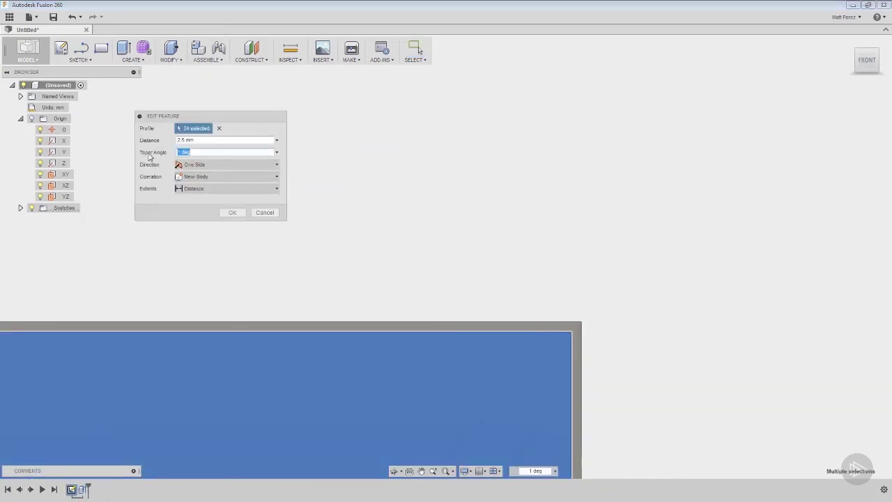
pyautogui.write('-1')
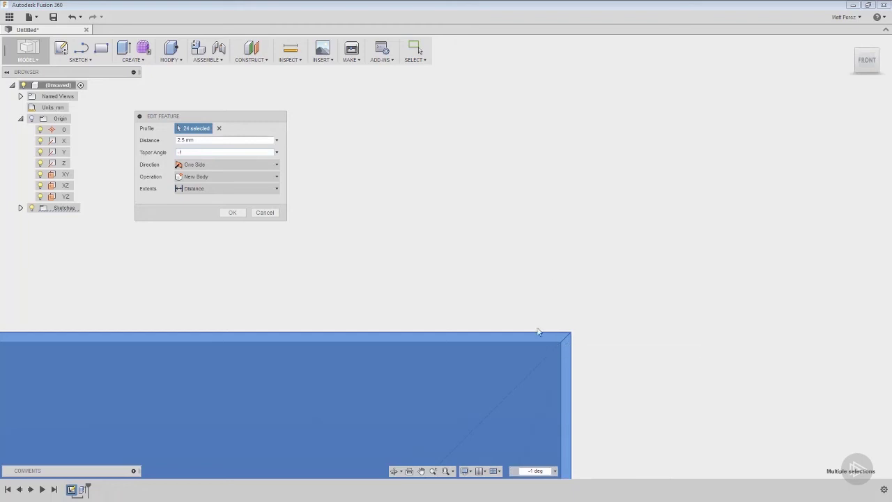
pyautogui.click(233, 212)
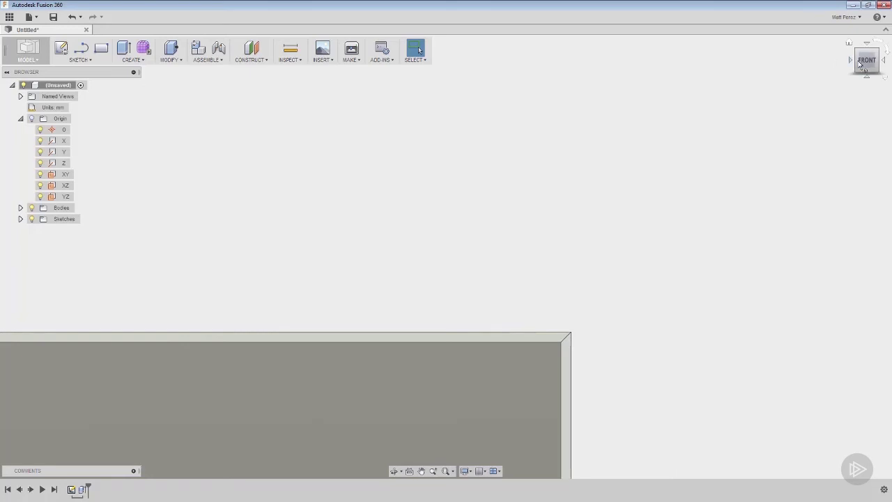
# Examine the tapered edges at the plate's upper-right hole, outer corner and large circular opening from the front.
pyautogui.click(446, 472)
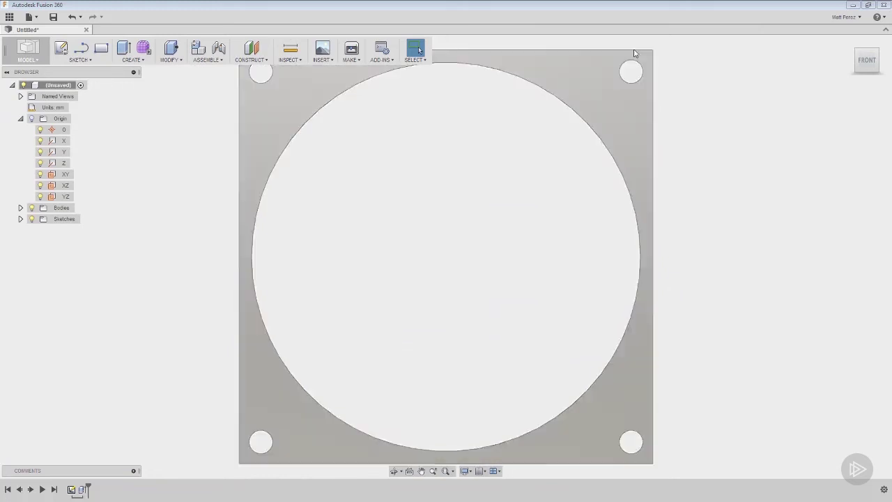
pyautogui.scroll(-2, 635, 54)
pyautogui.scroll(5, 642, 63)
pyautogui.scroll(8, 641, 62)
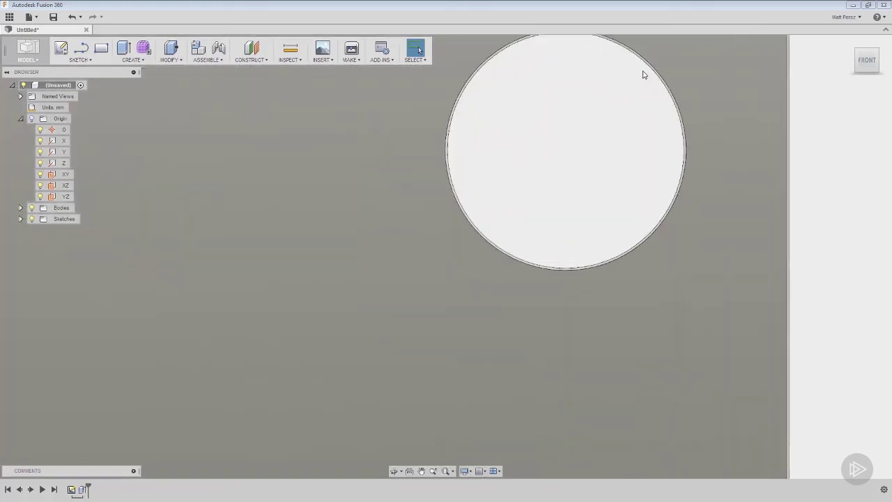
pyautogui.scroll(-5, 641, 171)
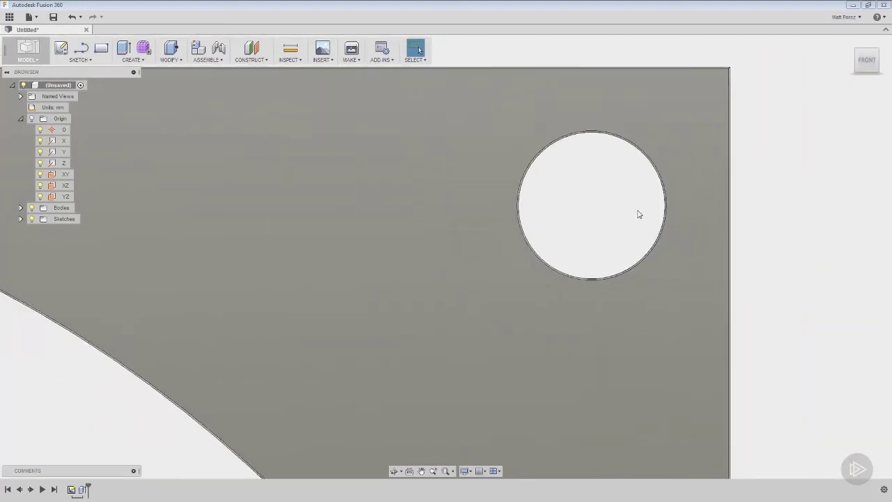
pyautogui.scroll(4, 677, 119)
pyautogui.scroll(3, 707, 131)
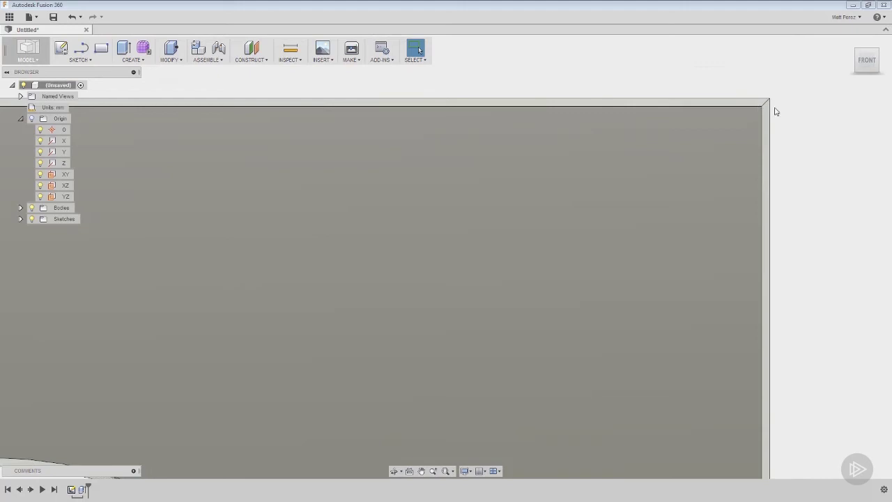
pyautogui.scroll(-1, 779, 115)
pyautogui.scroll(-4, 778, 122)
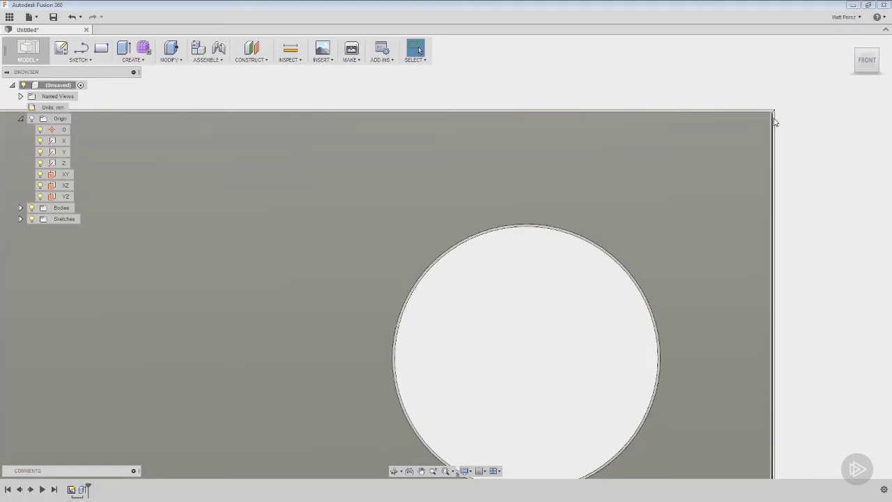
pyautogui.scroll(-5, 773, 115)
pyautogui.scroll(3, 580, 265)
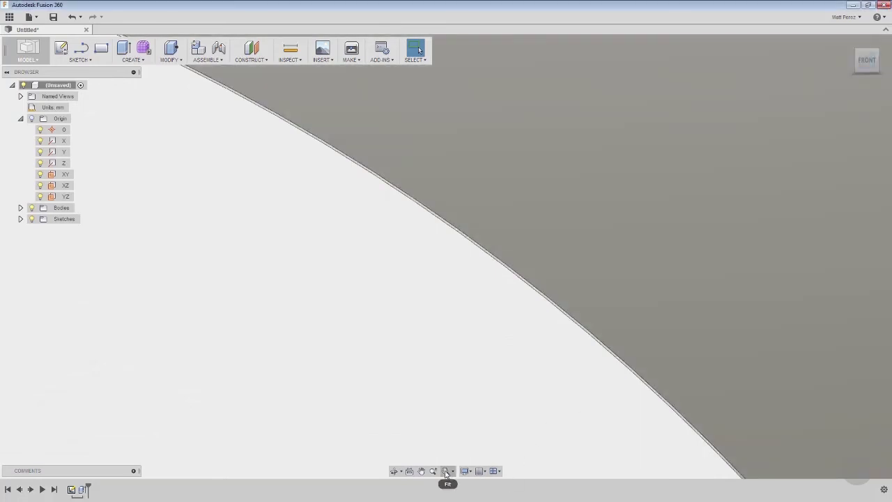
# View the whole tapered plate at an angle and return to the front view.
pyautogui.click(446, 471)
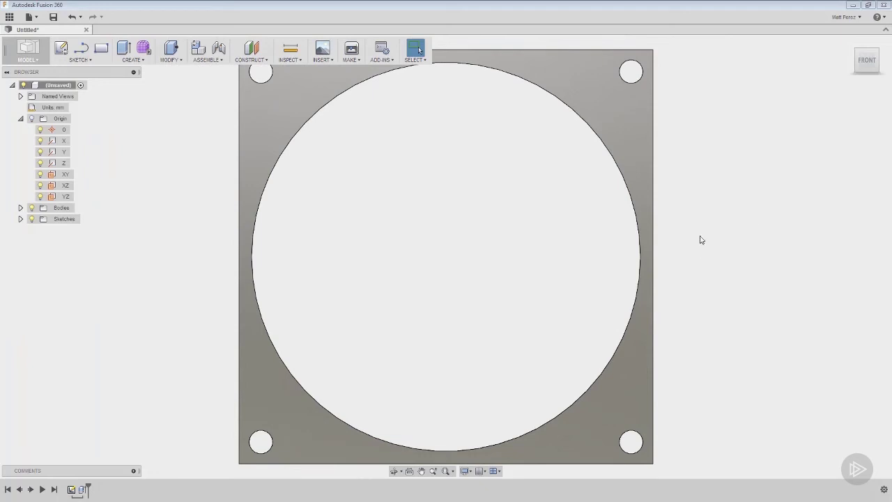
pyautogui.keyDown('shift'); pyautogui.moveTo(694, 287); pyautogui.dragTo(618, 291, button='middle'); pyautogui.keyUp('shift')
pyautogui.keyDown('shift'); pyautogui.moveTo(537, 235); pyautogui.dragTo(568, 233, button='middle'); pyautogui.keyUp('shift')
pyautogui.press('Escape')
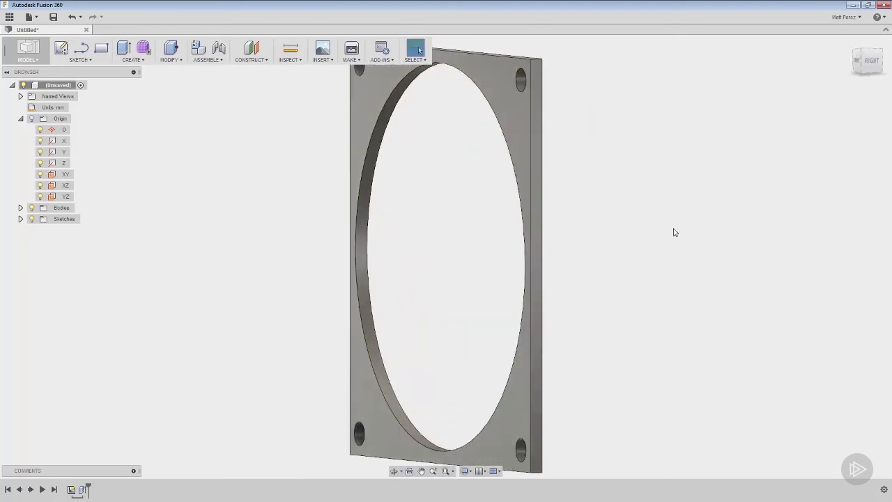
pyautogui.scroll(-3, 669, 241)
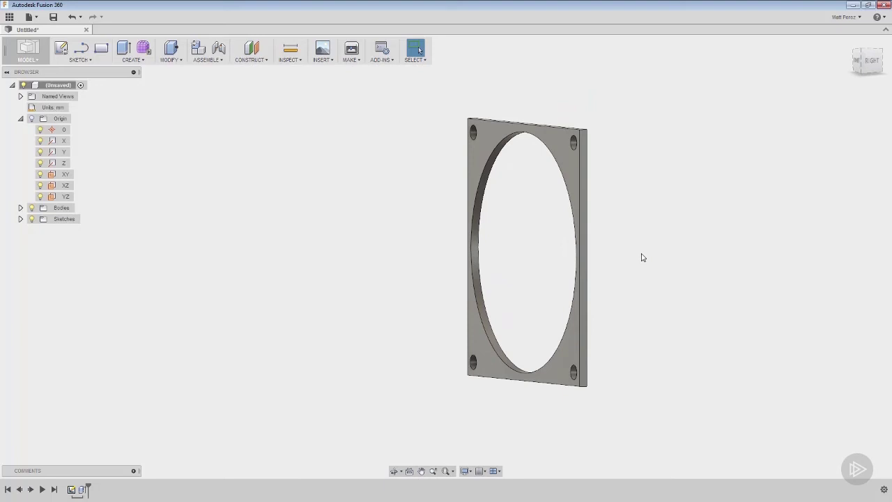
pyautogui.click(858, 61)
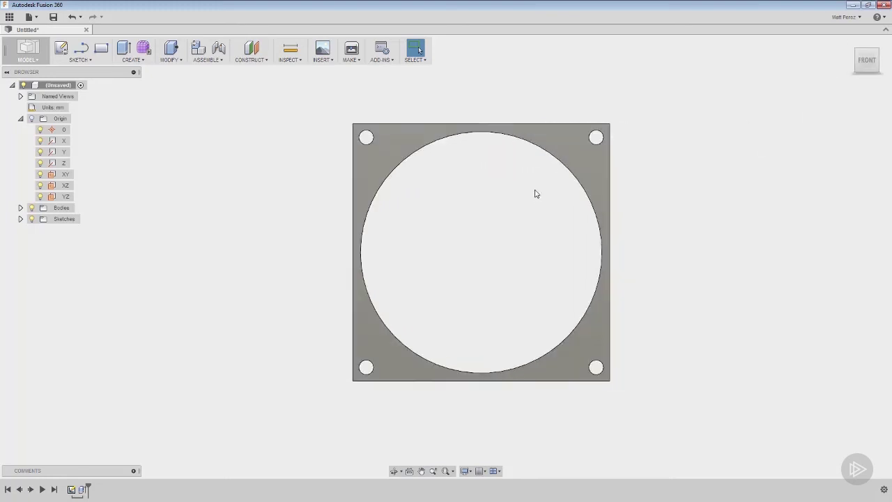
# Inspect the tapered inner face of the upper-right corner hole up close and return to the full plate.
pyautogui.scroll(10, 596, 140)
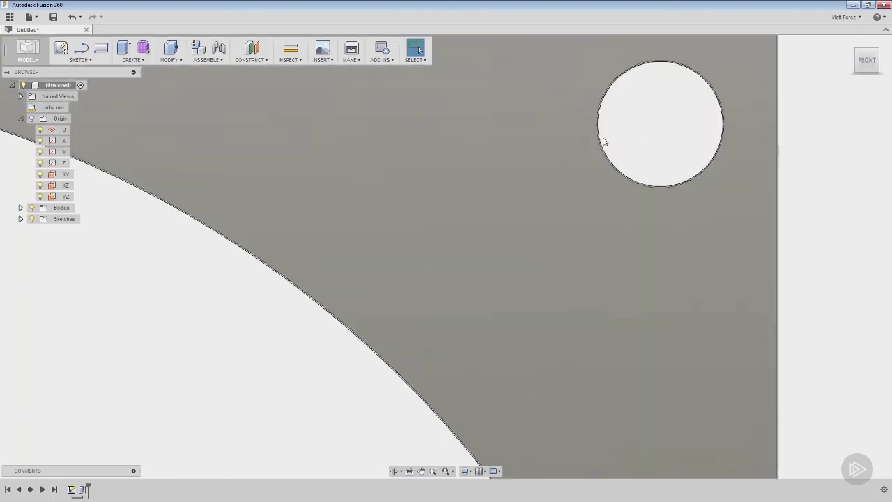
pyautogui.scroll(6, 605, 142)
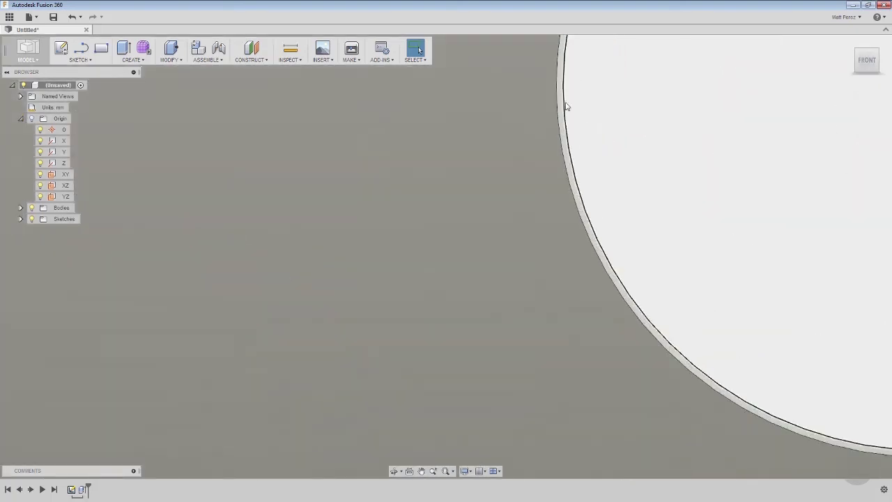
pyautogui.click(564, 103)
pyautogui.scroll(-4, 555, 155)
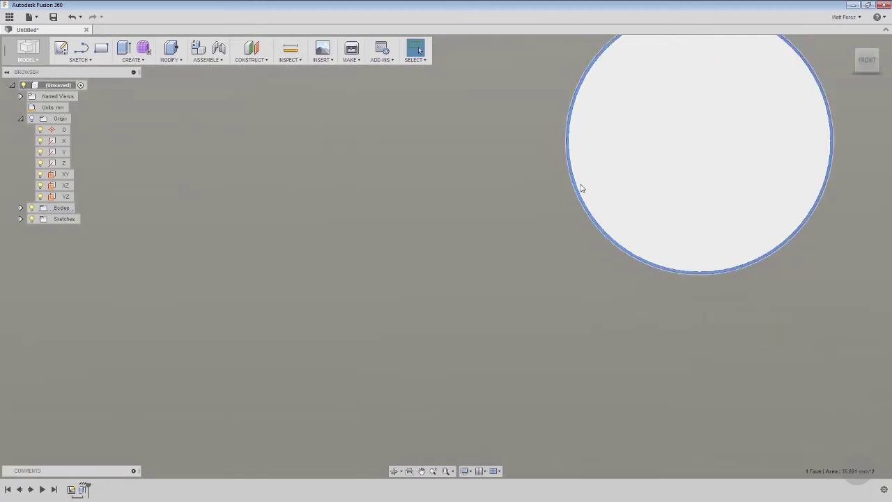
pyautogui.scroll(-5, 582, 188)
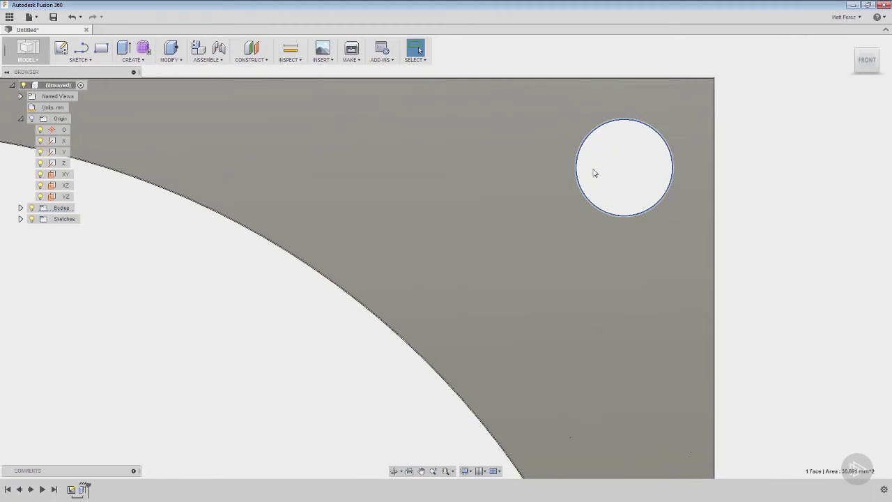
pyautogui.scroll(-3, 594, 173)
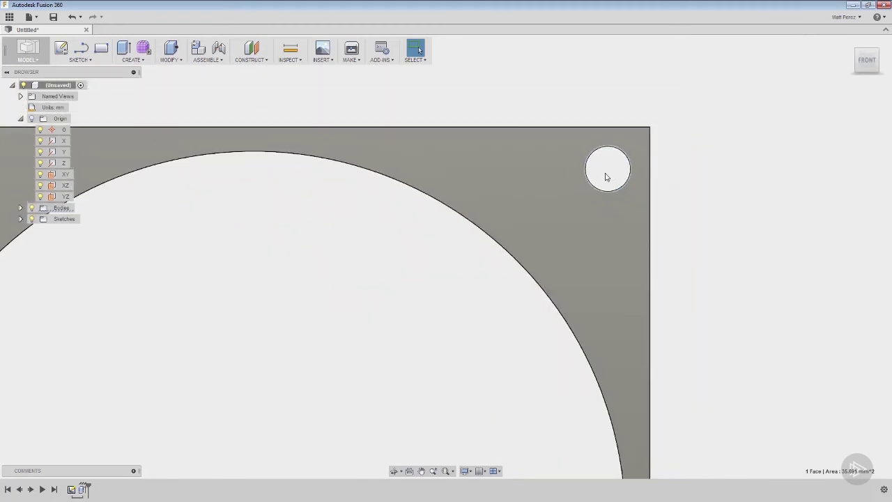
pyautogui.scroll(-1, 601, 176)
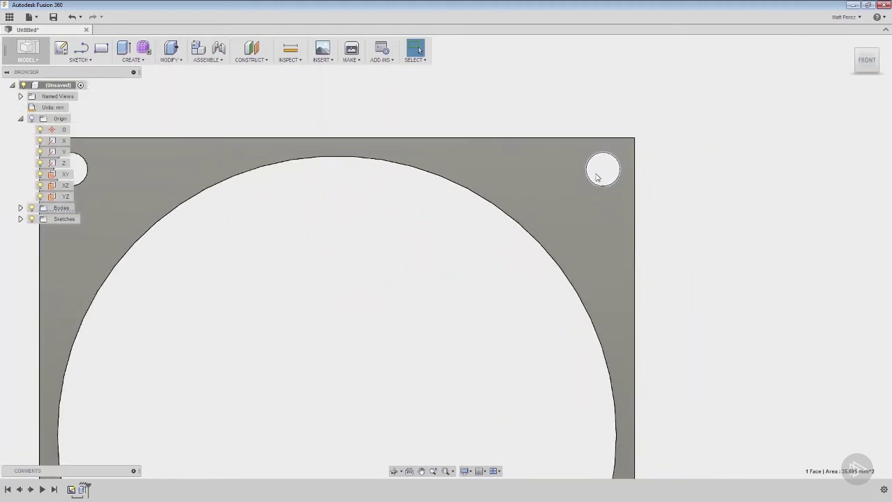
pyautogui.scroll(-2, 597, 178)
pyautogui.scroll(-3, 575, 136)
pyautogui.scroll(3, 561, 281)
# Check the XY origin plane's position and make Sketch1 visible on the plate.
pyautogui.click(66, 174)
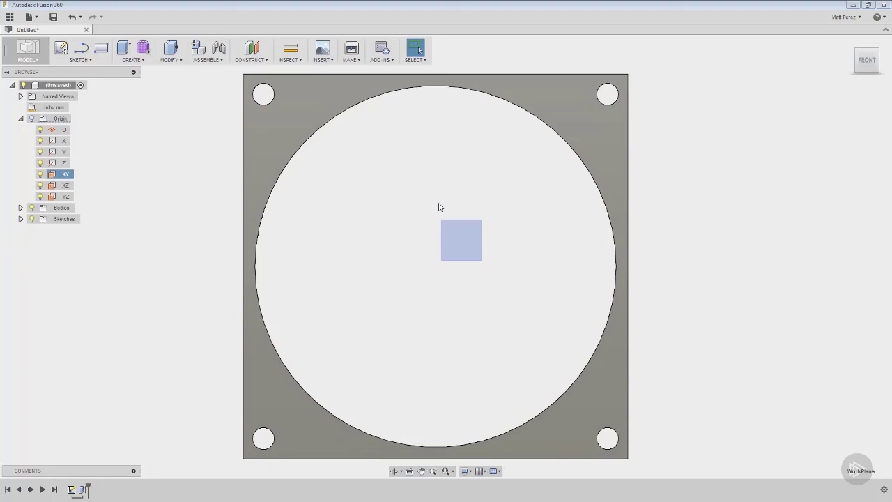
pyautogui.click(397, 230)
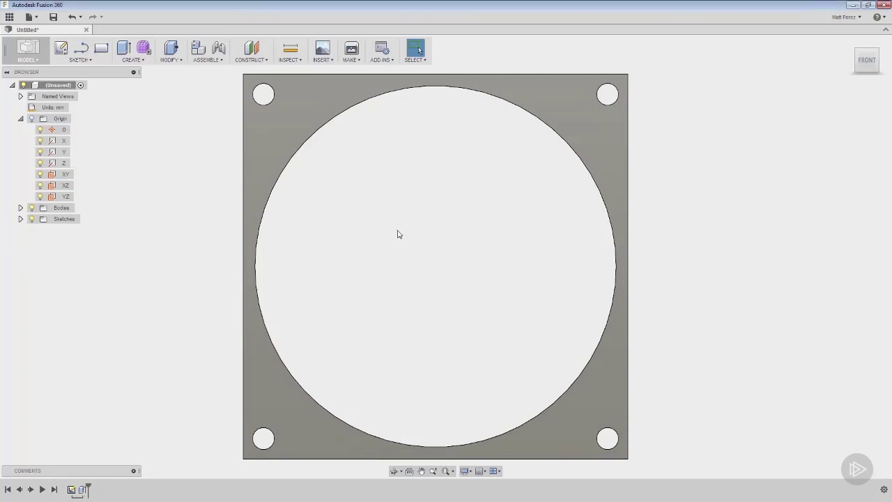
pyautogui.click(21, 219)
pyautogui.click(41, 232)
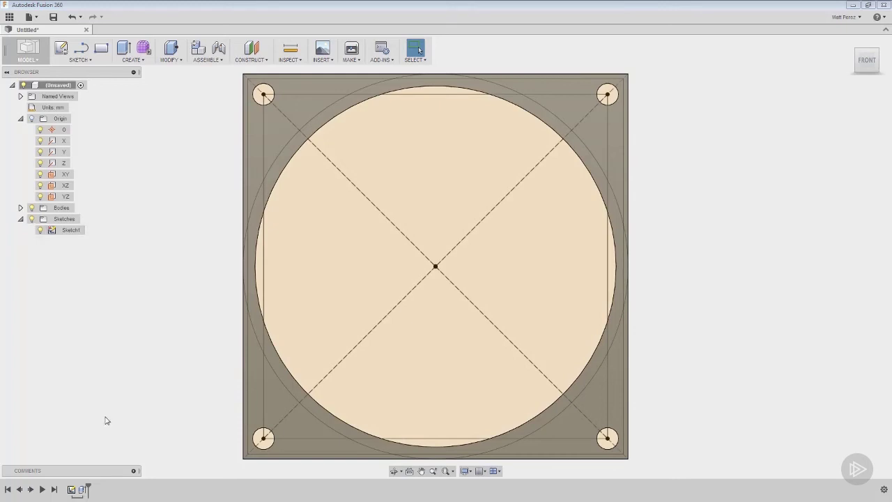
# Start an extrusion and hide Body1 so that only Sketch1's profiles show from the front.
pyautogui.click(124, 48)
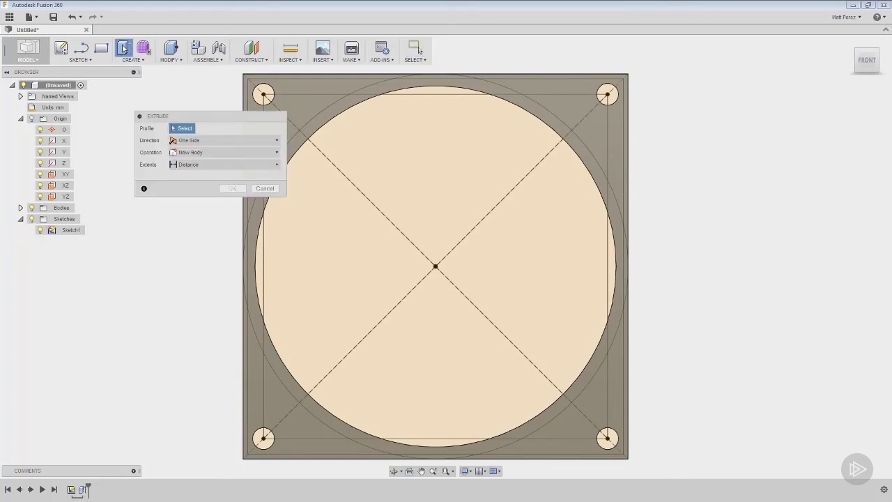
pyautogui.moveTo(249, 119); pyautogui.dragTo(226, 120)
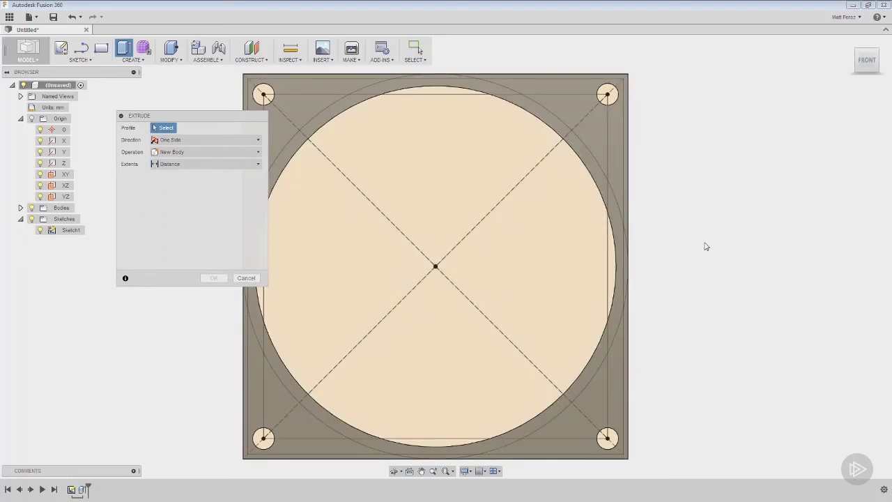
pyautogui.moveTo(703, 247)
pyautogui.keyDown('shift'); pyautogui.mouseDown(button='middle')
pyautogui.moveTo(598, 257)
pyautogui.moveTo(547, 100)
pyautogui.moveTo(501, 101)
pyautogui.mouseUp(button='middle'); pyautogui.keyUp('shift')
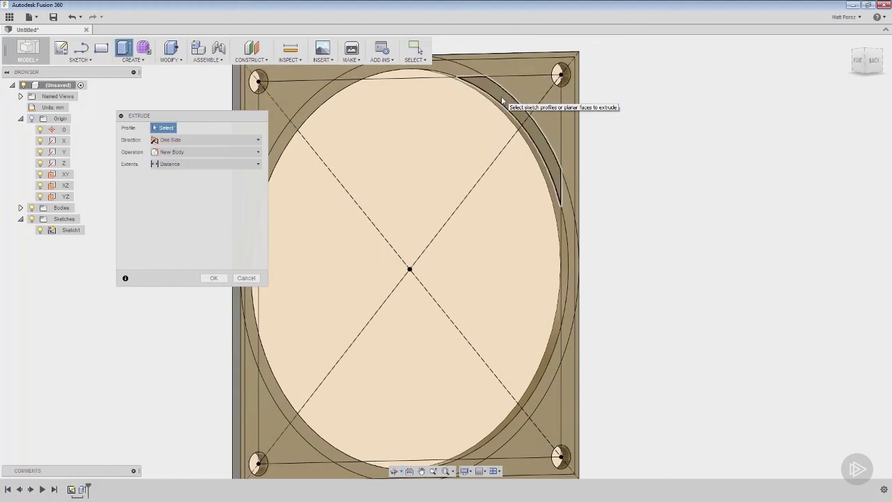
pyautogui.click(20, 207)
pyautogui.keyDown('shift'); pyautogui.moveTo(295, 274); pyautogui.dragTo(428, 274, button='middle'); pyautogui.keyUp('shift')
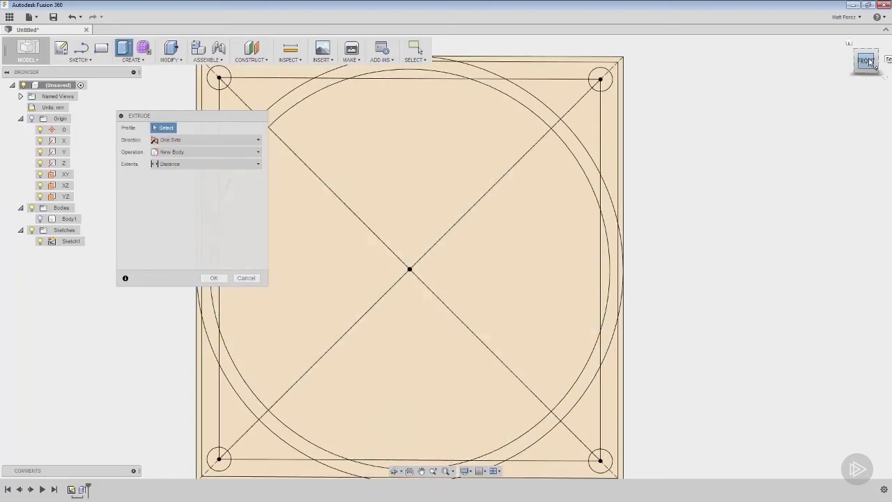
pyautogui.click(861, 67)
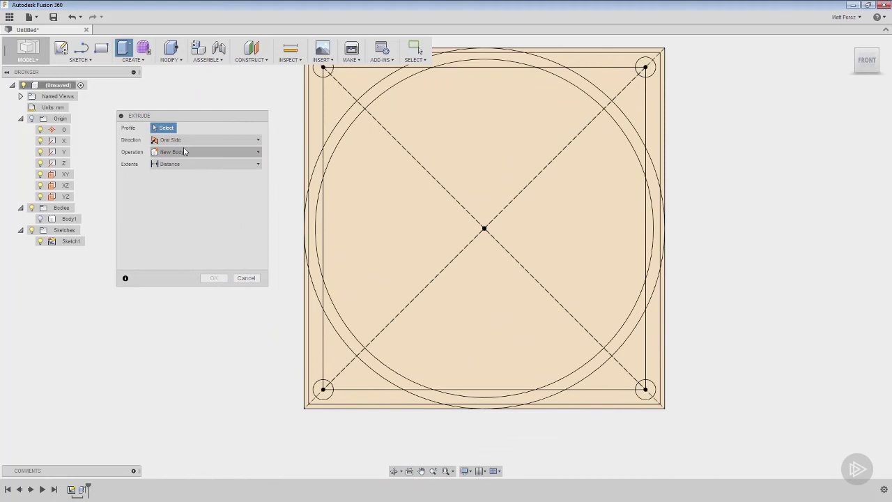
pyautogui.scroll(3, 449, 386)
pyautogui.scroll(-2, 483, 286)
pyautogui.scroll(-3, 482, 292)
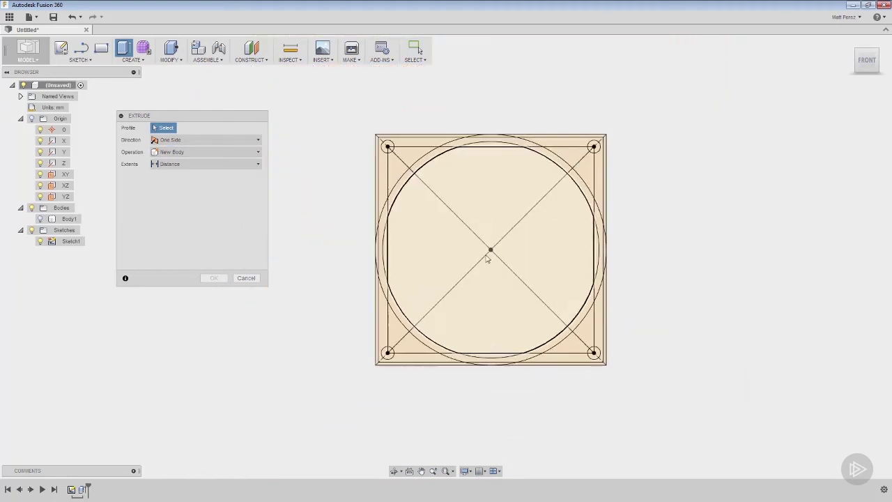
pyautogui.scroll(3, 486, 204)
# Select all the profile segments between the two large concentric circles as one complete ring to extrude.
pyautogui.click(474, 110)
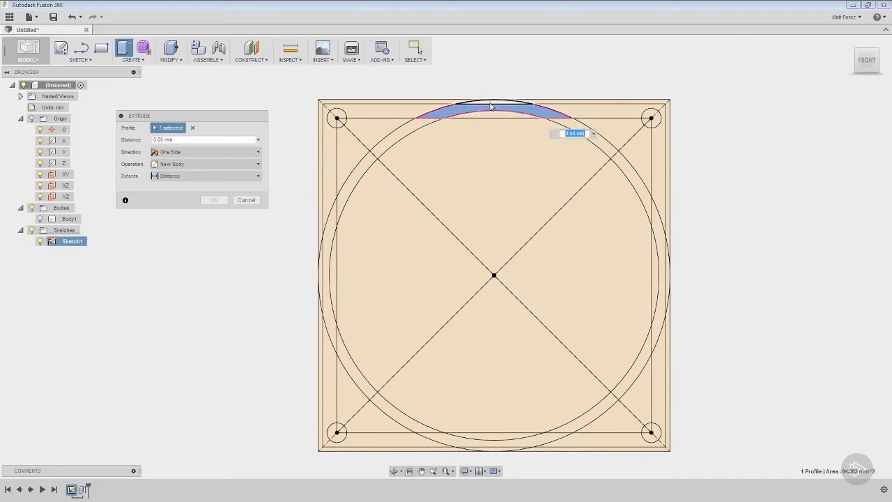
pyautogui.click(345, 197)
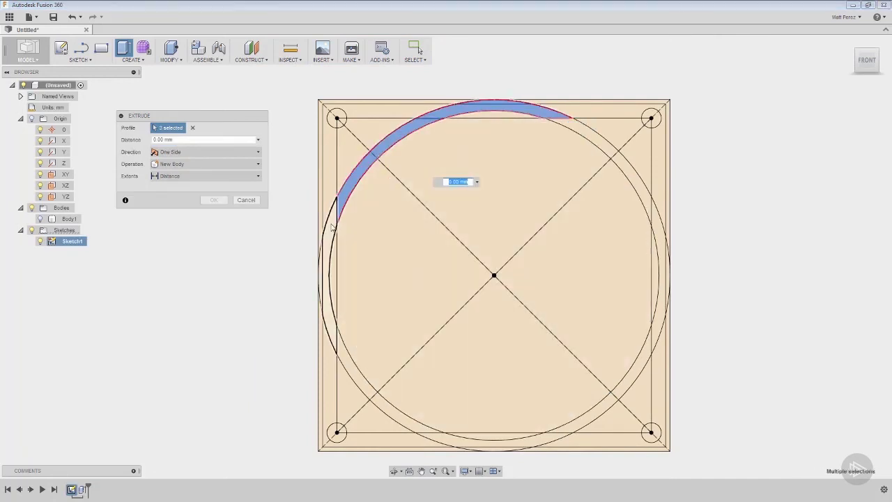
pyautogui.click(327, 259)
pyautogui.click(322, 278)
pyautogui.click(345, 368)
pyautogui.click(450, 441)
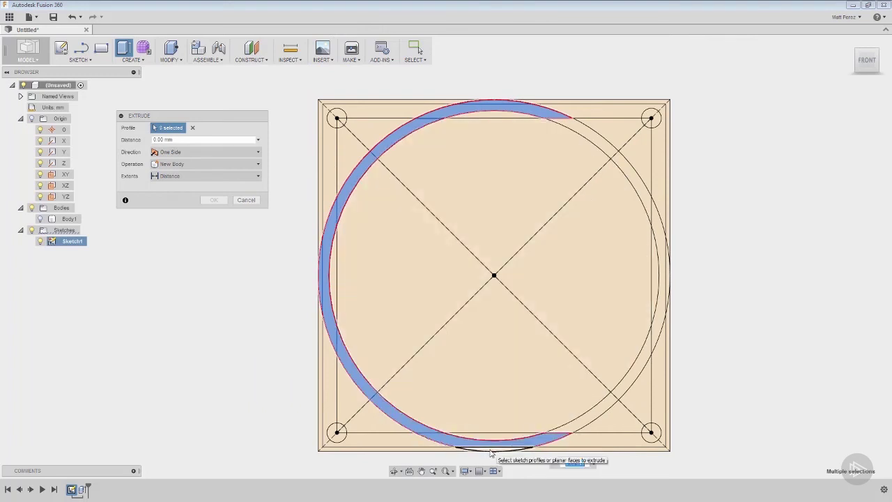
pyautogui.click(492, 448)
pyautogui.click(585, 422)
pyautogui.click(662, 300)
pyautogui.click(666, 277)
pyautogui.click(614, 156)
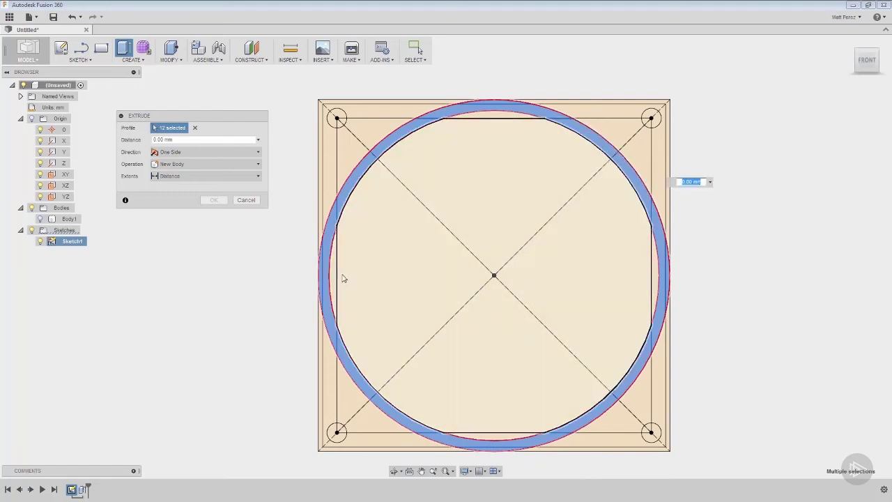
# Extrude the ring profile 11 mm with a taper angle of -1 degree.
pyautogui.moveTo(343, 277)
pyautogui.keyDown('shift'); pyautogui.mouseDown(button='middle')
pyautogui.moveTo(384, 305)
pyautogui.moveTo(390, 254)
pyautogui.moveTo(390, 267)
pyautogui.mouseUp(button='middle'); pyautogui.keyUp('shift')
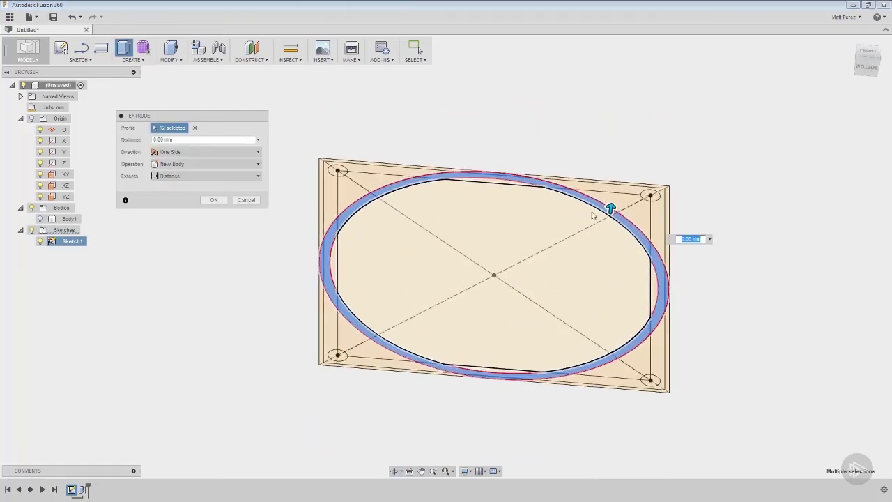
pyautogui.moveTo(611, 207); pyautogui.dragTo(615, 171)
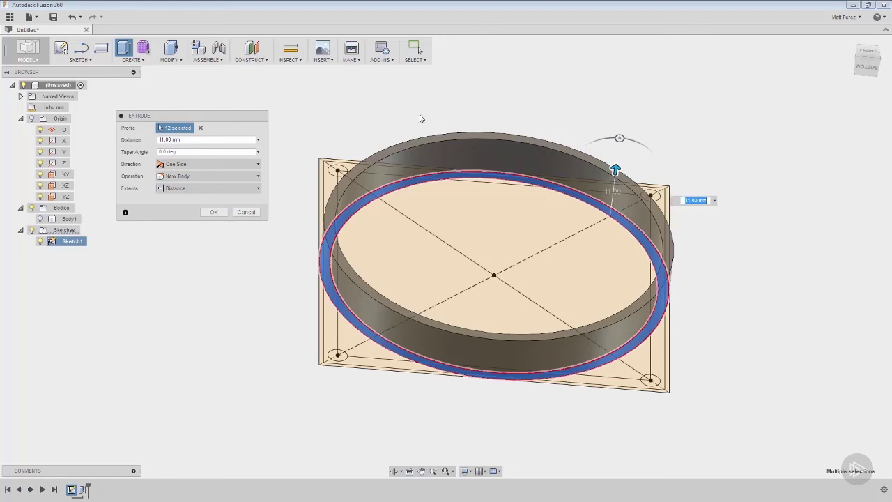
pyautogui.moveTo(430, 106)
pyautogui.keyDown('shift'); pyautogui.mouseDown(button='middle')
pyautogui.moveTo(426, 114)
pyautogui.moveTo(426, 105)
pyautogui.mouseUp(button='middle'); pyautogui.keyUp('shift')
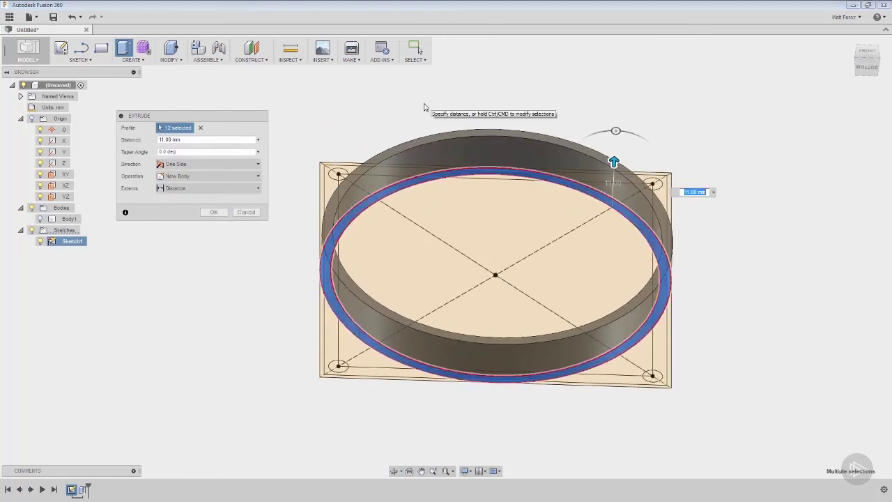
pyautogui.keyDown('shift'); pyautogui.moveTo(495, 241); pyautogui.dragTo(495, 247, button='middle'); pyautogui.keyUp('shift')
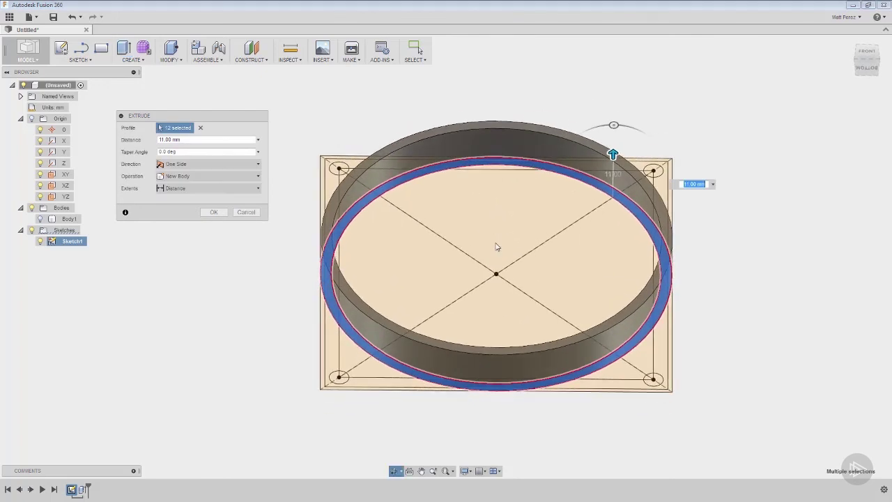
pyautogui.click(213, 213)
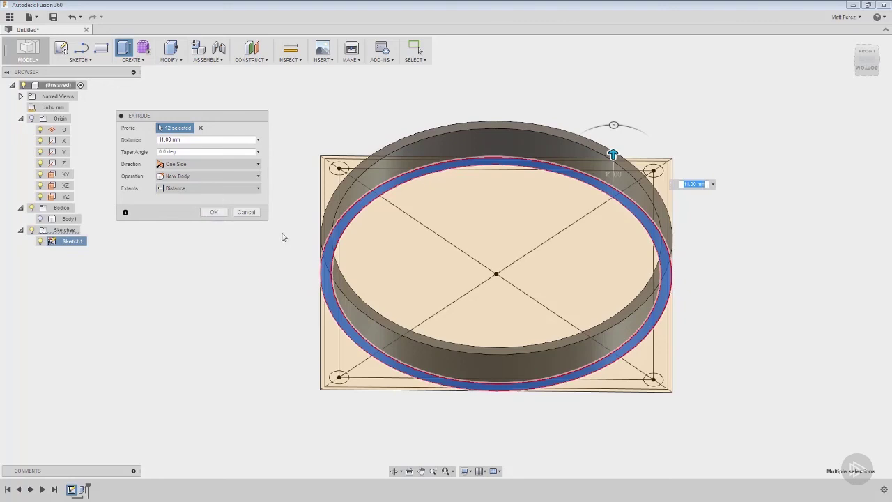
pyautogui.moveTo(192, 151); pyautogui.dragTo(138, 156)
pyautogui.write('-1')
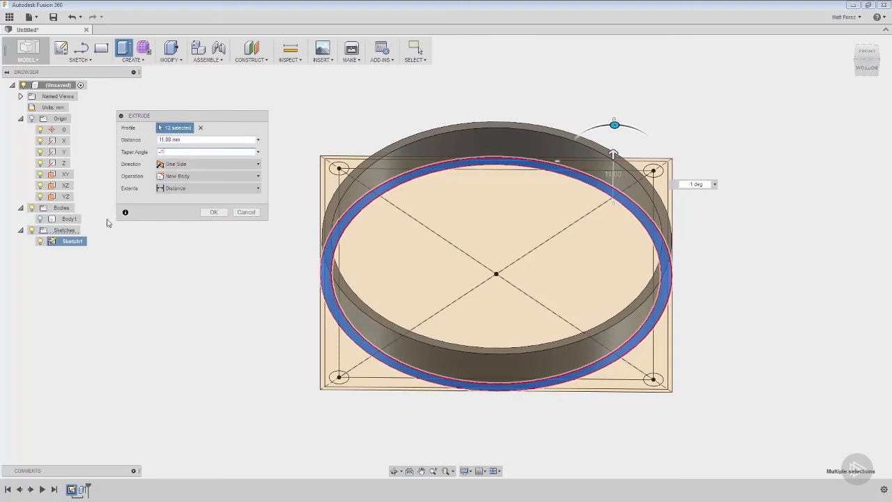
# Show Body1, complete the ring extrusion with the Join operation, and hide Sketch1.
pyautogui.click(40, 219)
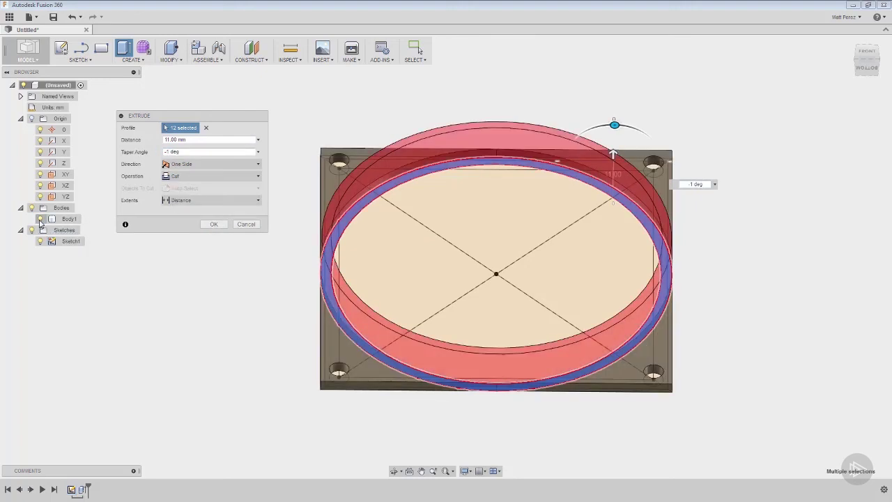
pyautogui.click(178, 176)
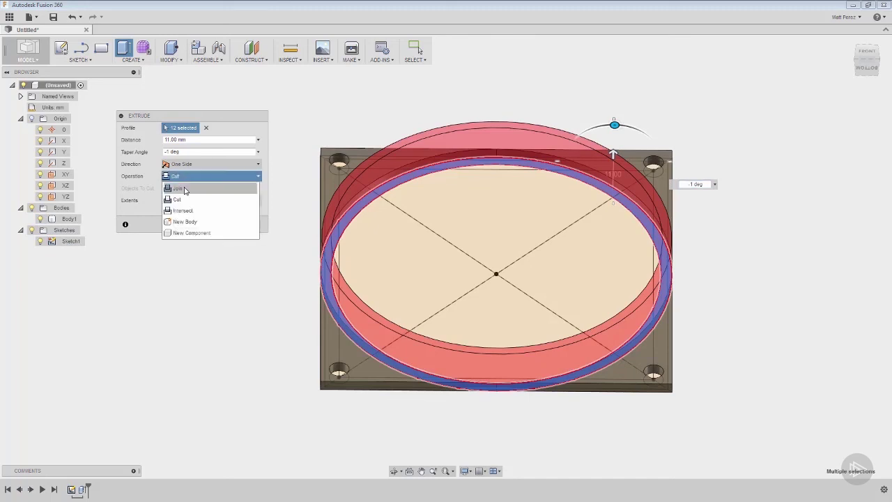
pyautogui.click(175, 188)
pyautogui.keyDown('shift'); pyautogui.moveTo(285, 260); pyautogui.dragTo(307, 262, button='middle'); pyautogui.keyUp('shift')
pyautogui.click(214, 212)
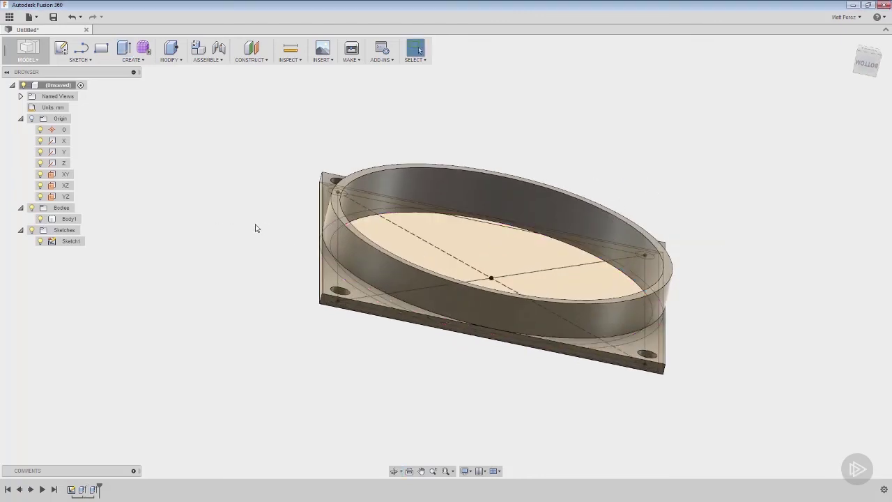
pyautogui.moveTo(272, 219)
pyautogui.keyDown('shift'); pyautogui.mouseDown(button='middle')
pyautogui.moveTo(207, 244)
pyautogui.moveTo(278, 239)
pyautogui.moveTo(285, 259)
pyautogui.moveTo(255, 276)
pyautogui.moveTo(132, 283)
pyautogui.moveTo(207, 264)
pyautogui.mouseUp(button='middle'); pyautogui.keyUp('shift')
pyautogui.click(39, 241)
# Examine the circular opening's edge from behind the plate and return to the front view.
pyautogui.click(607, 77)
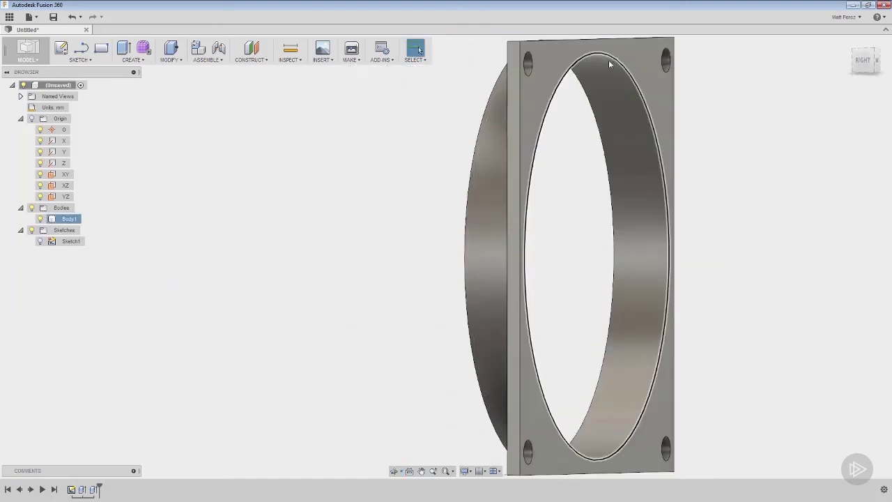
pyautogui.moveTo(606, 71)
pyautogui.keyDown('shift'); pyautogui.mouseDown(button='middle')
pyautogui.moveTo(627, 74)
pyautogui.moveTo(591, 74)
pyautogui.moveTo(609, 57)
pyautogui.mouseUp(button='middle'); pyautogui.keyUp('shift')
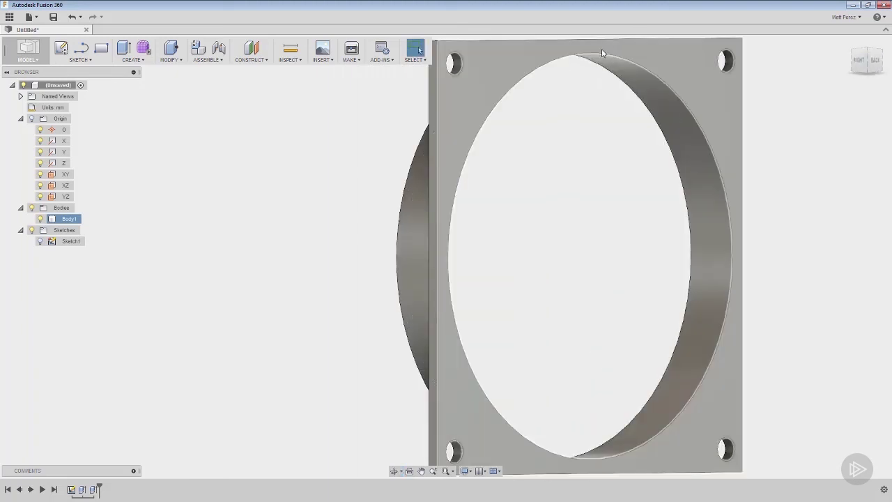
pyautogui.click(612, 59)
pyautogui.keyDown('shift'); pyautogui.moveTo(606, 58); pyautogui.dragTo(711, 132, button='middle'); pyautogui.keyUp('shift')
pyautogui.click(866, 61)
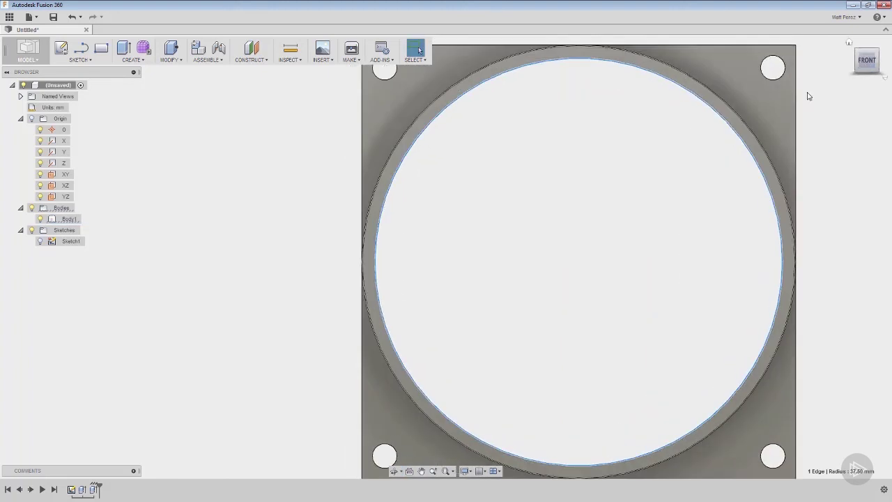
# Inspect the ring's tapered inner and outer faces up close from the front.
pyautogui.scroll(-2, 722, 104)
pyautogui.scroll(5, 711, 111)
pyautogui.scroll(3, 720, 108)
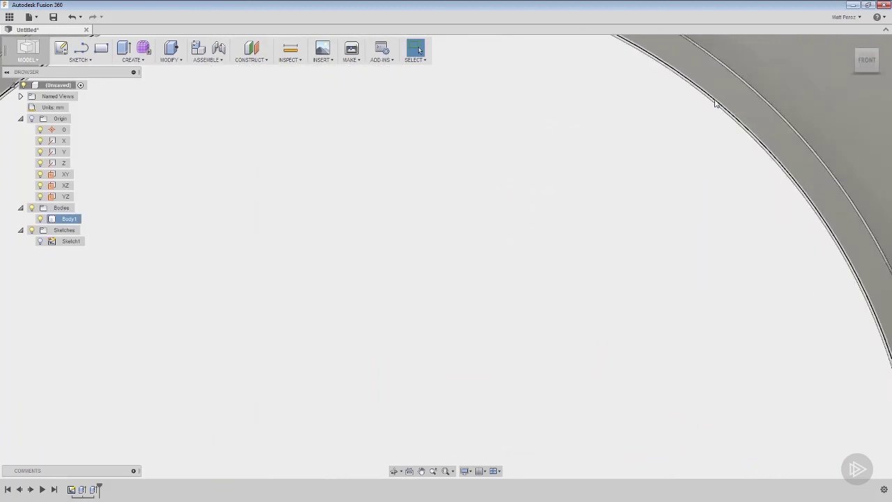
pyautogui.click(715, 103)
pyautogui.scroll(-1, 668, 204)
pyautogui.scroll(-2, 721, 114)
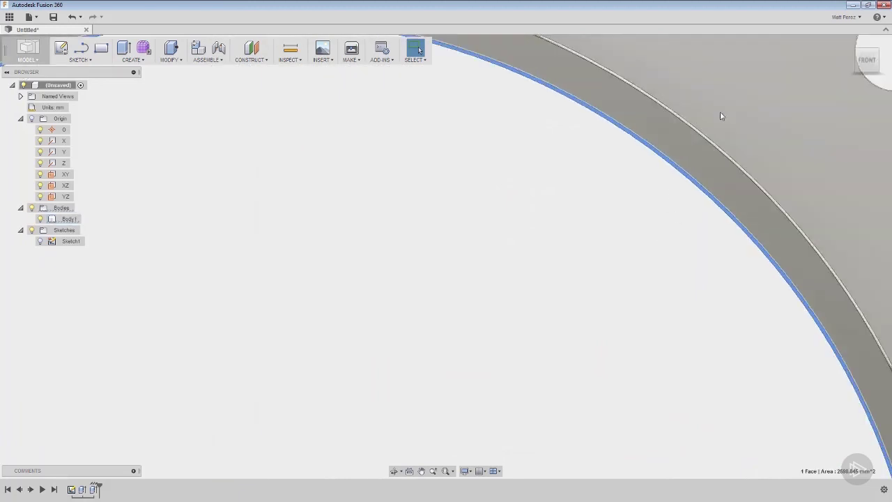
pyautogui.scroll(4, 648, 123)
pyautogui.click(649, 120)
pyautogui.scroll(-5, 621, 182)
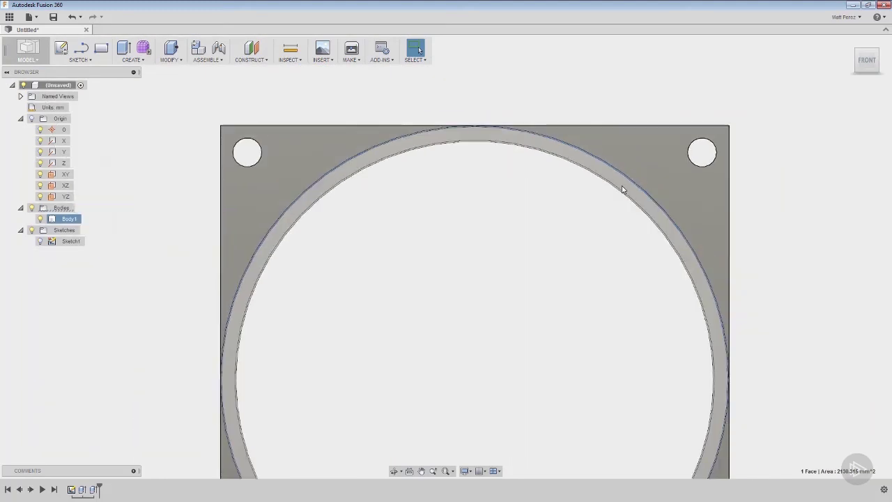
# Set up a draft analysis of Body1 with the XY origin plane as its direction.
pyautogui.click(290, 60)
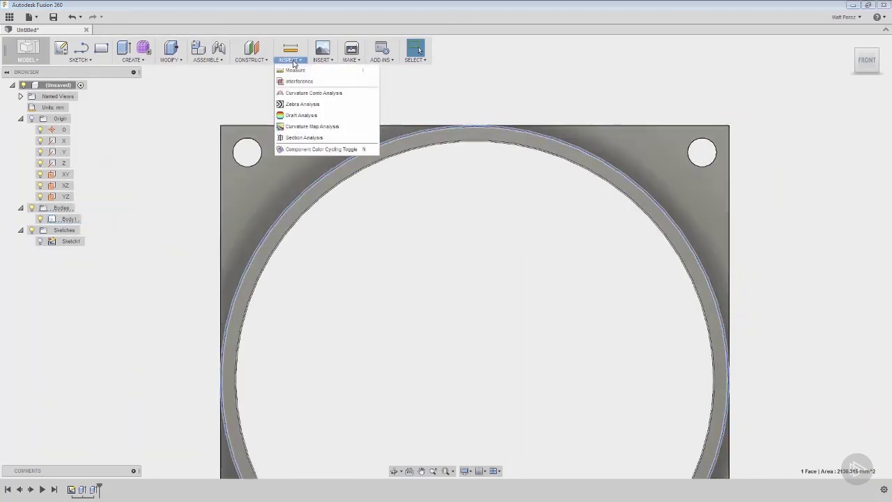
pyautogui.click(307, 115)
pyautogui.keyDown('shift'); pyautogui.moveTo(418, 219); pyautogui.dragTo(421, 159, button='middle'); pyautogui.keyUp('shift')
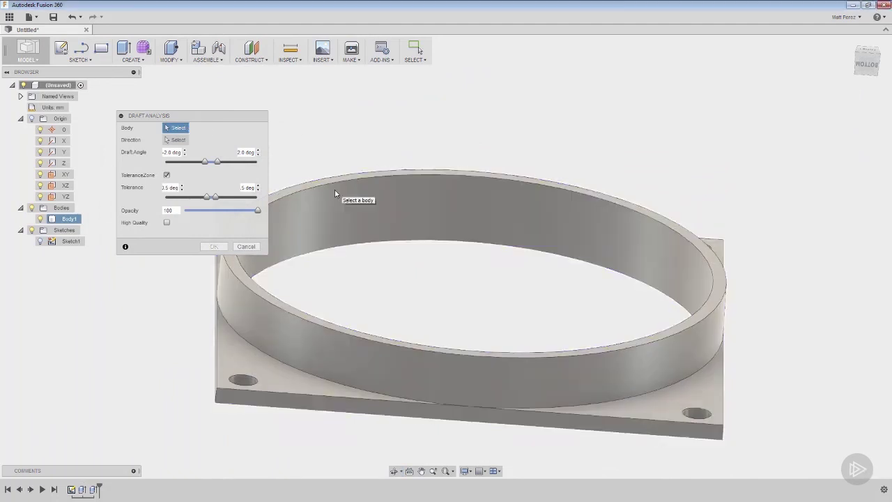
pyautogui.click(178, 140)
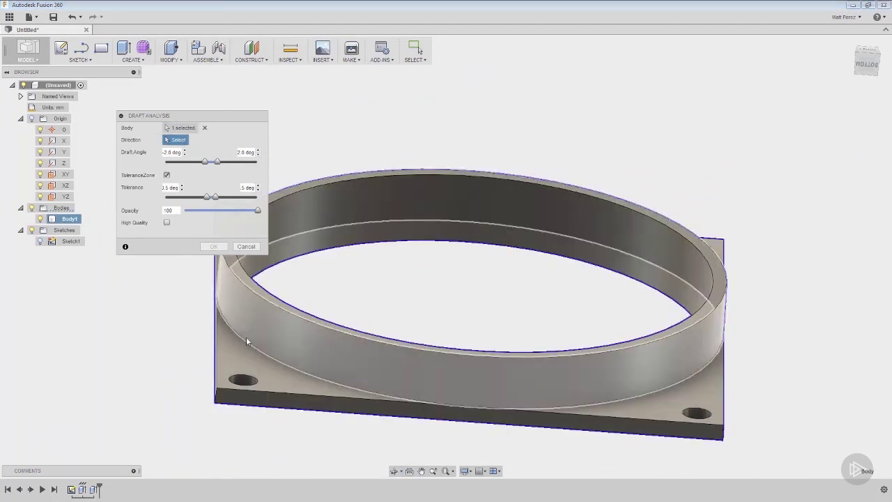
pyautogui.click(64, 174)
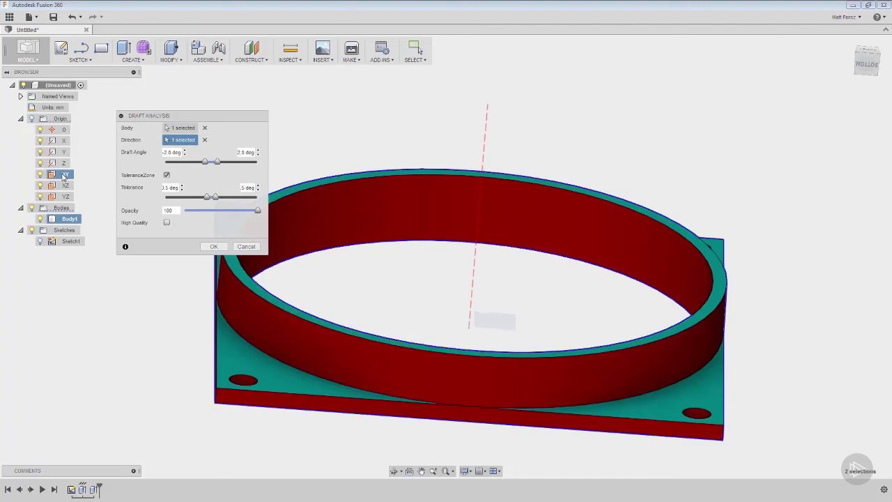
# Try draft angle ranges of -0.6 to 0.6 degrees and -0.6 to 3.0 degrees on the analysed body.
pyautogui.moveTo(204, 162); pyautogui.dragTo(210, 163)
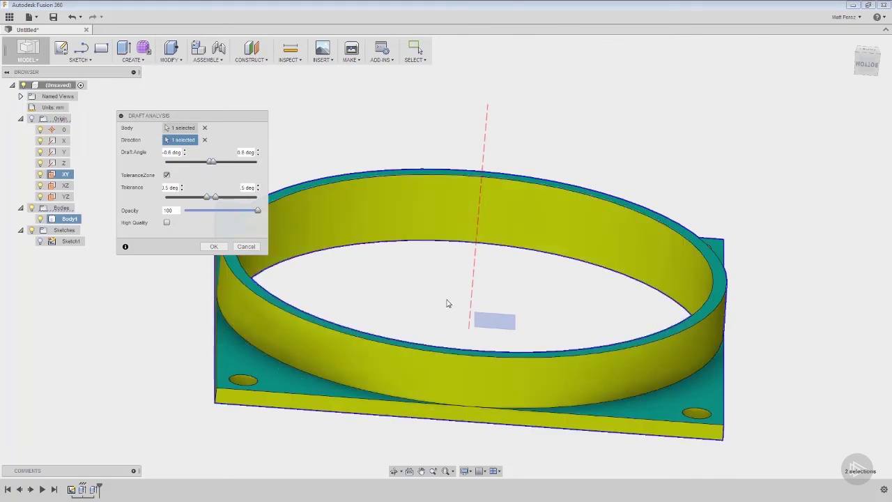
pyautogui.moveTo(431, 299)
pyautogui.keyDown('shift'); pyautogui.mouseDown(button='middle')
pyautogui.moveTo(431, 282)
pyautogui.moveTo(436, 299)
pyautogui.moveTo(428, 300)
pyautogui.mouseUp(button='middle'); pyautogui.keyUp('shift')
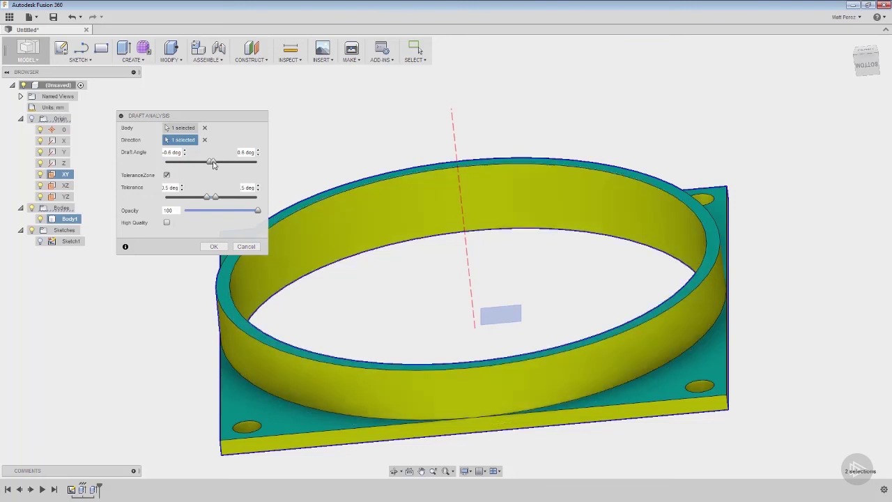
pyautogui.moveTo(213, 161); pyautogui.dragTo(218, 163)
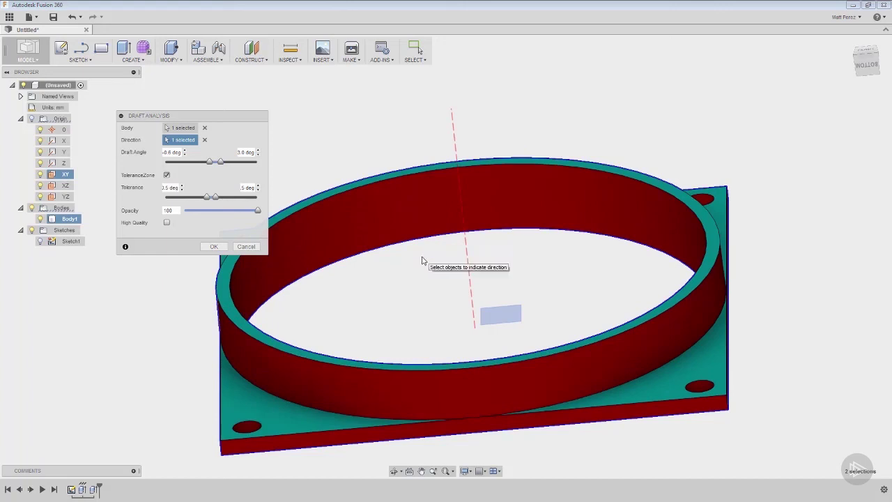
# Check the draft using the ring's rim and the plate's back face as directions, and cancel the analysis.
pyautogui.click(713, 223)
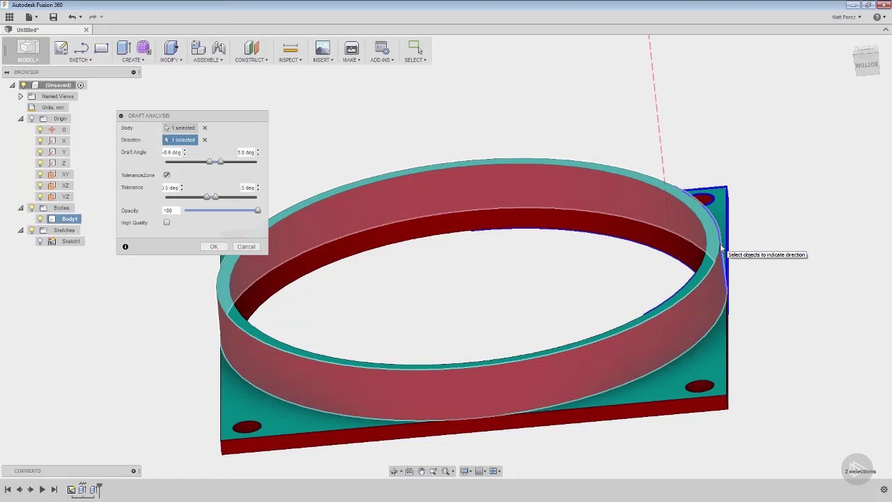
pyautogui.keyDown('shift'); pyautogui.moveTo(723, 248); pyautogui.dragTo(654, 251, button='middle'); pyautogui.keyUp('shift')
pyautogui.click(711, 209)
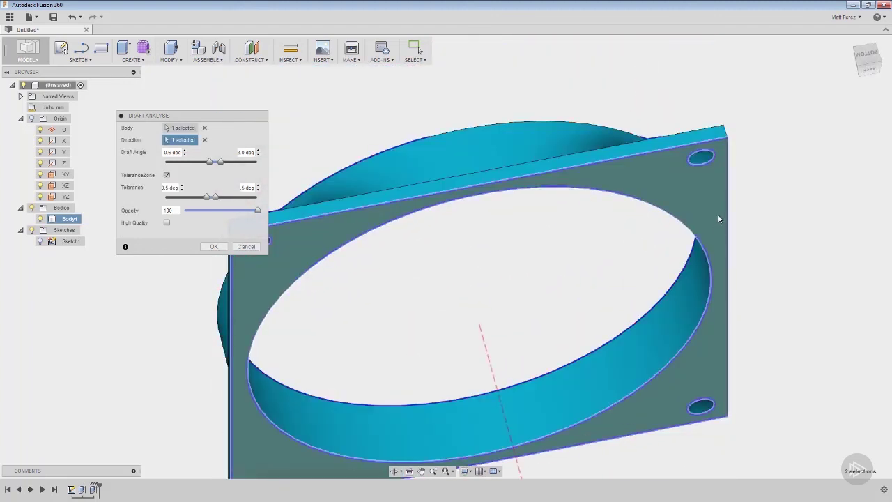
pyautogui.keyDown('shift'); pyautogui.moveTo(725, 225); pyautogui.dragTo(362, 299, button='middle'); pyautogui.keyUp('shift')
pyautogui.click(246, 246)
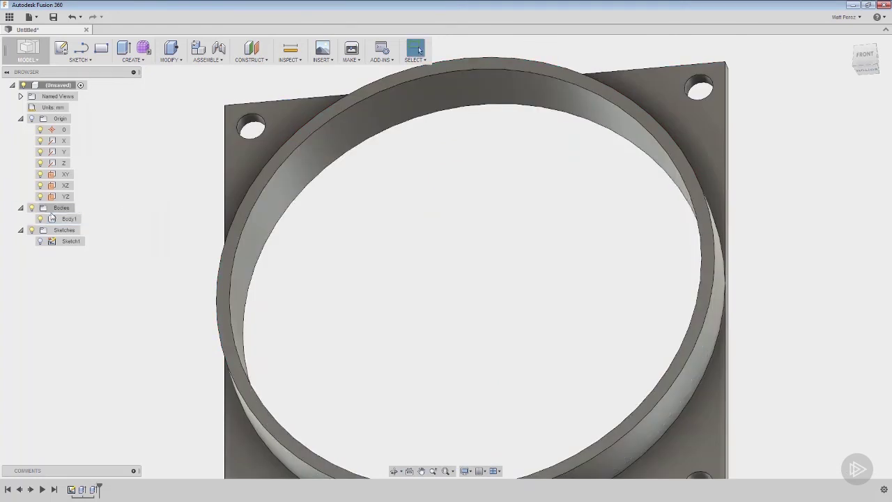
pyautogui.keyDown('shift'); pyautogui.moveTo(129, 226); pyautogui.dragTo(147, 240, button='middle'); pyautogui.keyUp('shift')
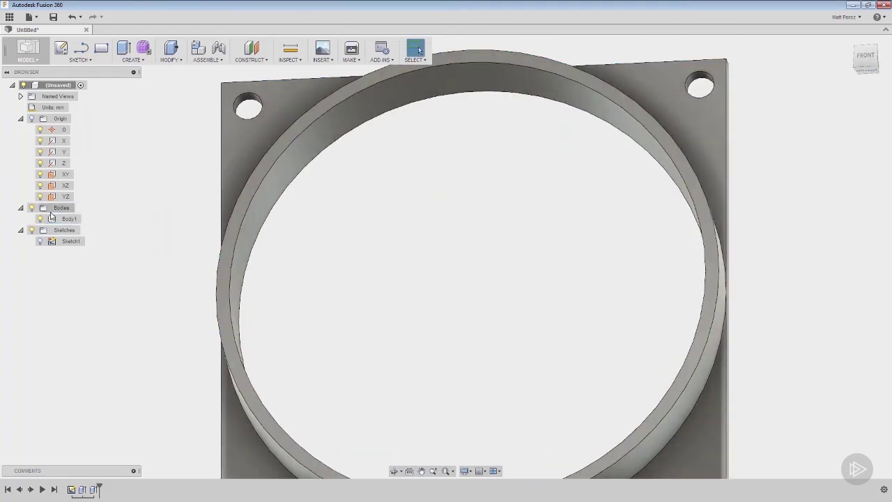